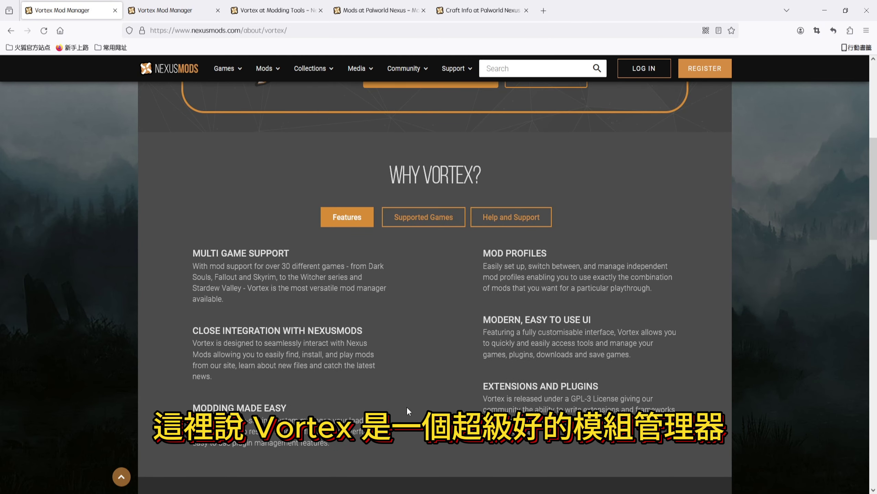
Step: Read through the Vortex feature descriptions, including the section on easy modding
{"action": "triple_click", "coordinate": [307, 398]}
{"action": "left_click", "coordinate": [342, 402]}
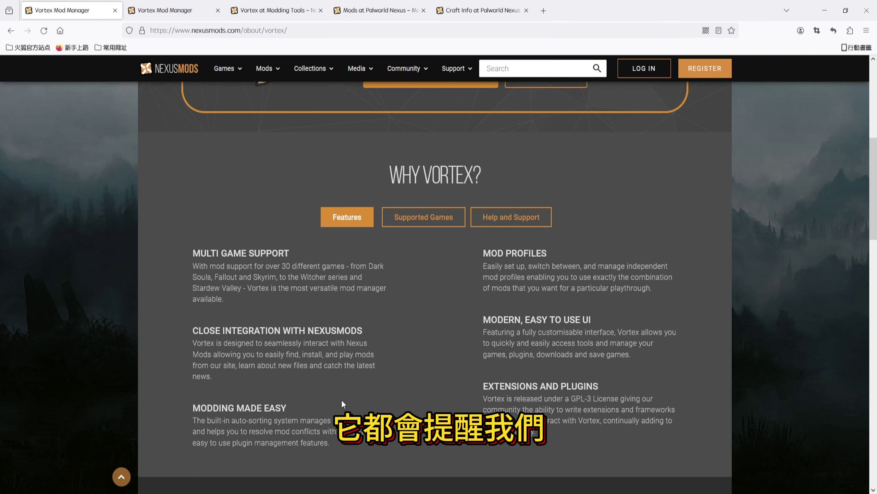
{"action": "scroll", "coordinate": [439, 342], "scroll_direction": "down", "scroll_amount": 2}
{"action": "scroll", "coordinate": [438, 342], "scroll_direction": "up", "scroll_amount": 2}
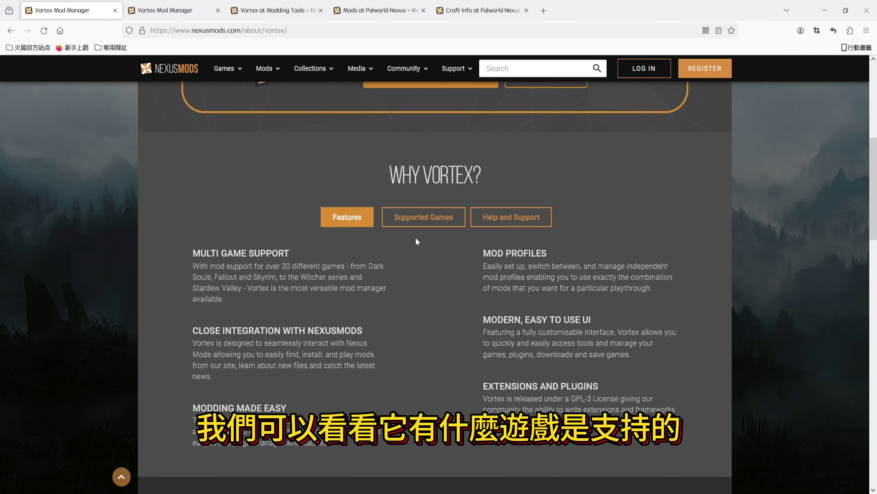
Step: Show the games supported by Vortex and look through the list
{"action": "left_click", "coordinate": [431, 226]}
{"action": "scroll", "coordinate": [442, 256], "scroll_direction": "down", "scroll_amount": 4}
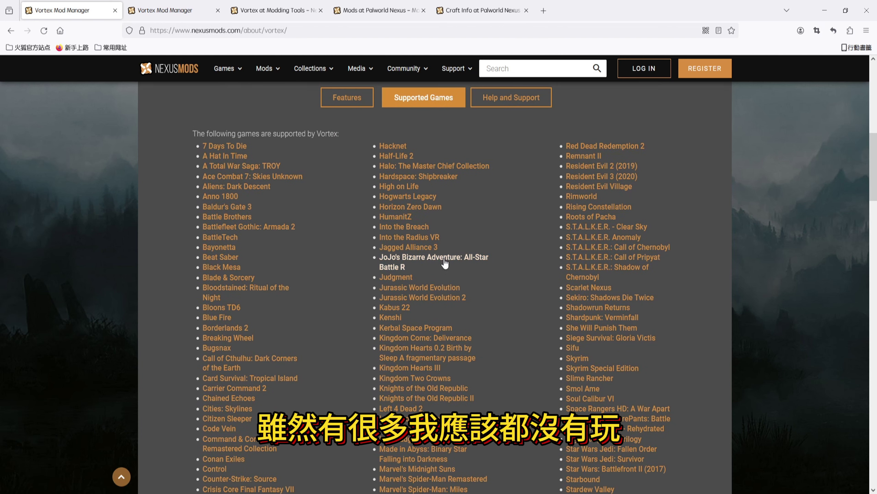
{"action": "scroll", "coordinate": [496, 302], "scroll_direction": "down", "scroll_amount": 2}
{"action": "scroll", "coordinate": [495, 303], "scroll_direction": "up", "scroll_amount": 2}
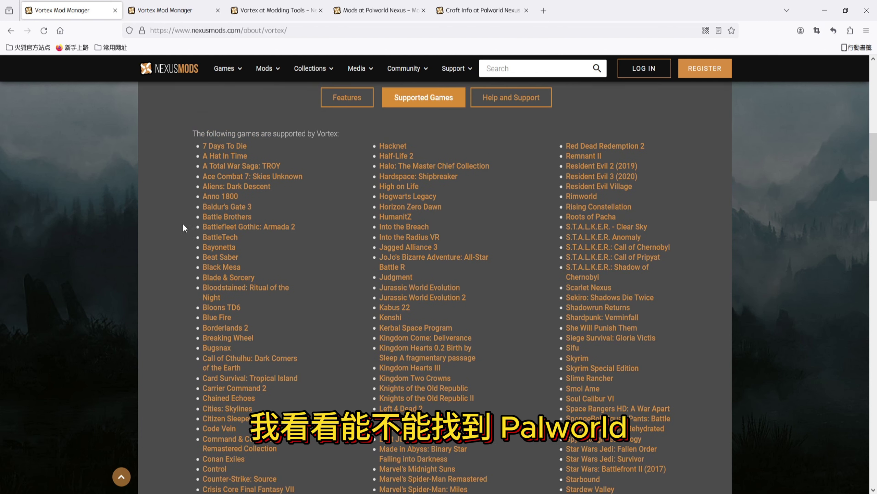
{"action": "left_click_drag", "start_coordinate": [167, 139], "coordinate": [756, 315]}
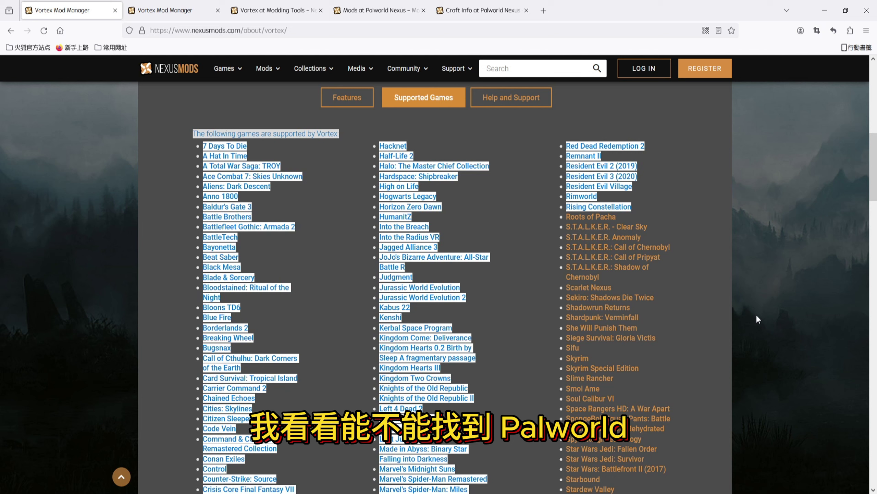
{"action": "left_click", "coordinate": [717, 317]}
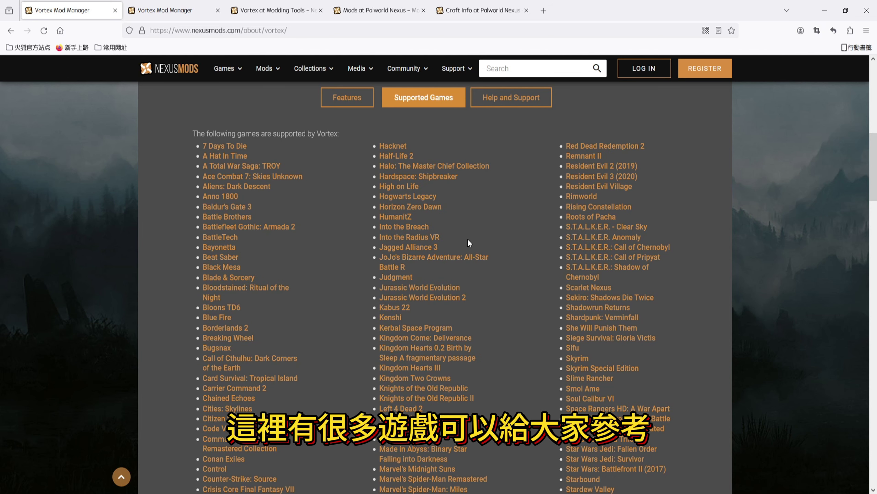
{"action": "scroll", "coordinate": [410, 260], "scroll_direction": "down", "scroll_amount": 2}
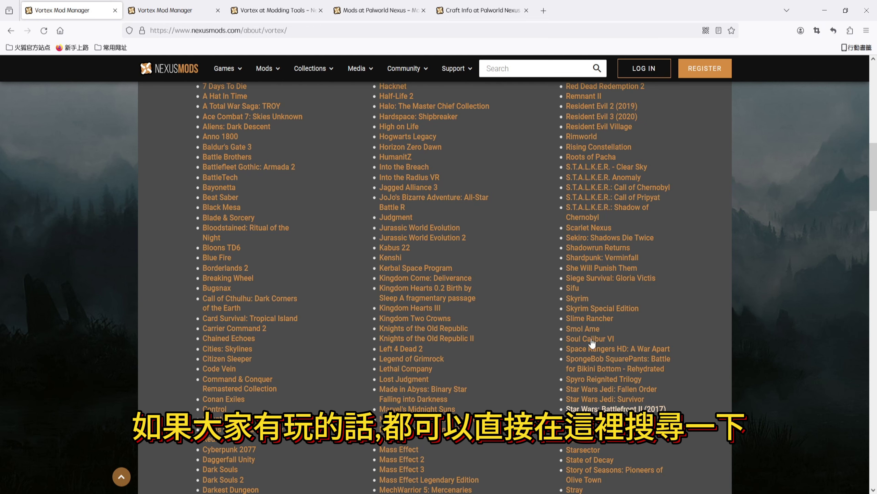
{"action": "scroll", "coordinate": [591, 342], "scroll_direction": "down", "scroll_amount": 4}
{"action": "scroll", "coordinate": [449, 376], "scroll_direction": "down", "scroll_amount": 2}
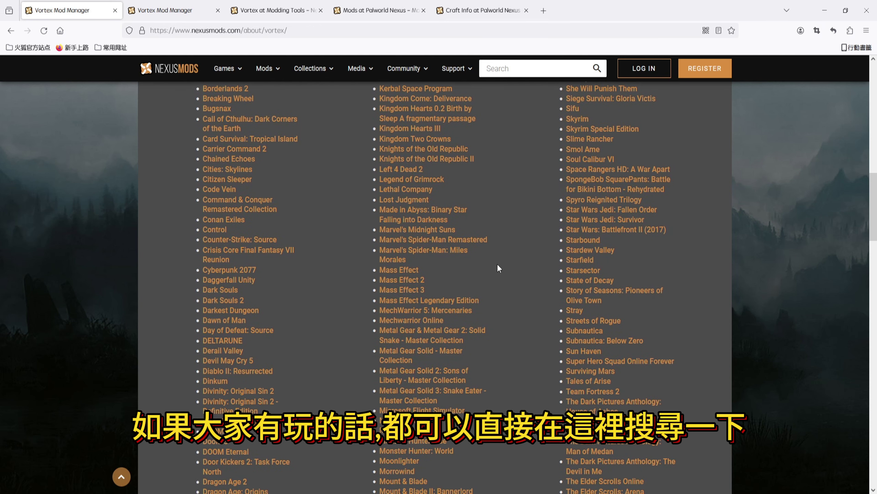
Step: Search the supported games page for "palw" to locate Palworld
{"action": "key", "text": "ctrl+f"}
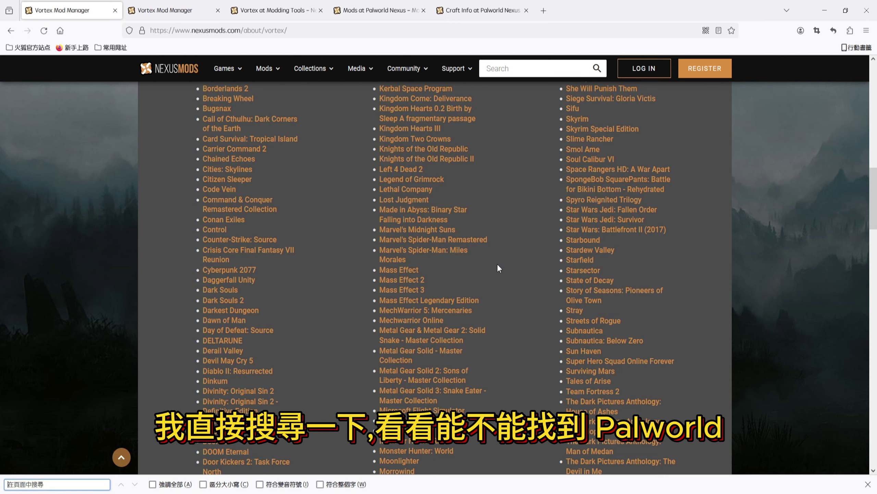
{"action": "type", "text": "palw"}
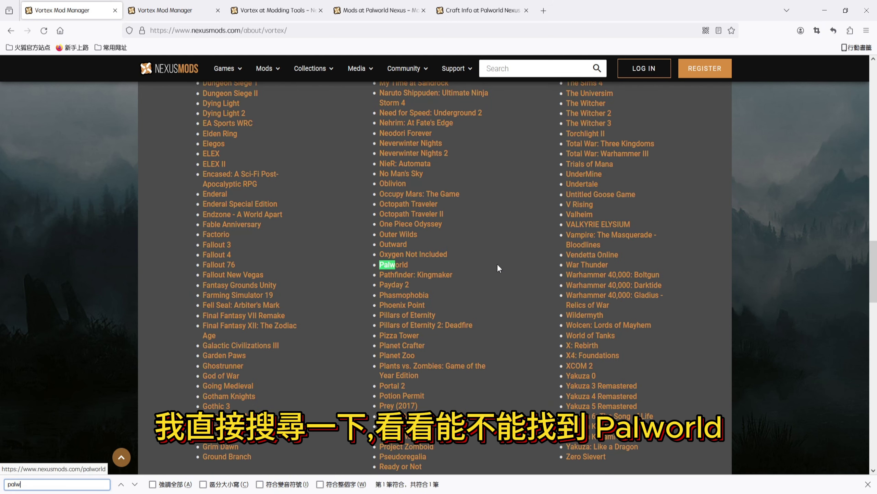
{"action": "left_click", "coordinate": [347, 259]}
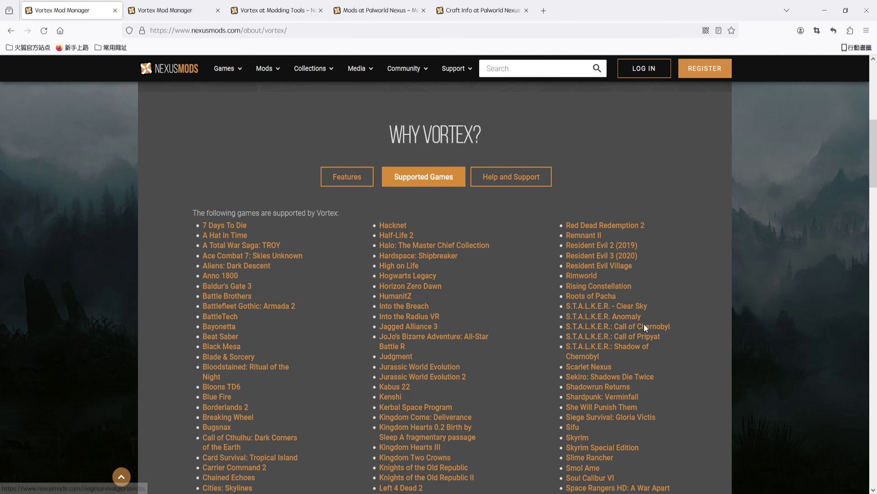
Step: Open the download page for the latest version of Vortex
{"action": "scroll", "coordinate": [587, 342], "scroll_direction": "down", "scroll_amount": 3}
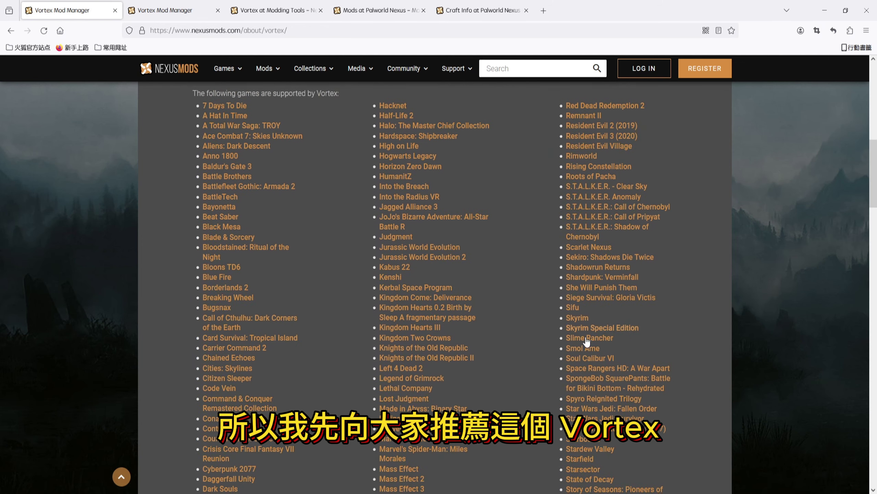
{"action": "scroll", "coordinate": [586, 341], "scroll_direction": "down", "scroll_amount": 5}
{"action": "scroll", "coordinate": [579, 333], "scroll_direction": "up", "scroll_amount": 10}
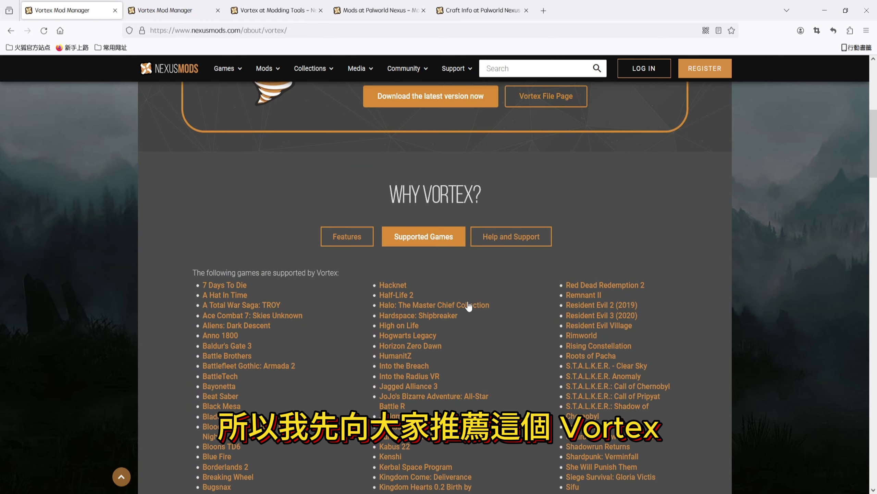
{"action": "scroll", "coordinate": [469, 306], "scroll_direction": "up", "scroll_amount": 3}
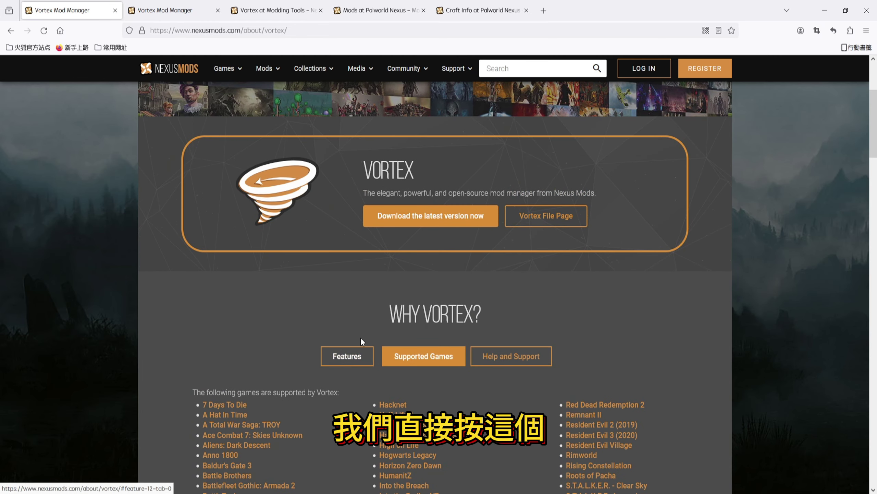
{"action": "left_click", "coordinate": [451, 221]}
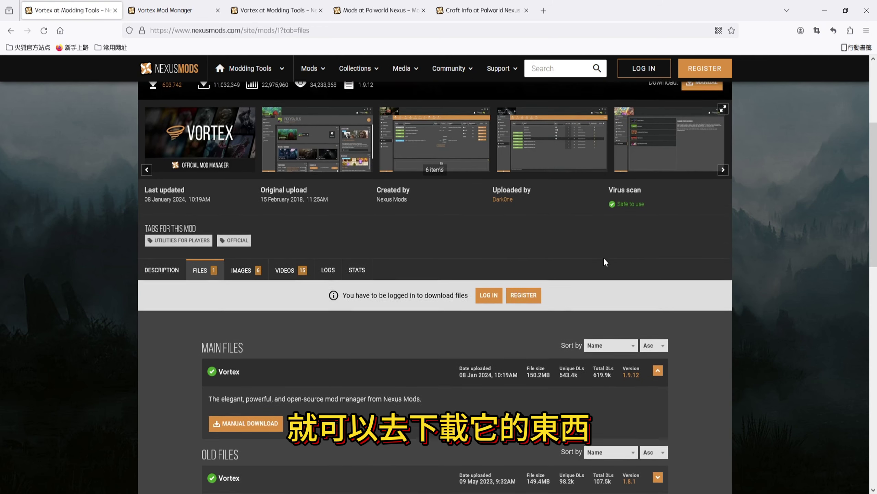
Step: Examine the Vortex files page, comparing the current main file with the old files
{"action": "scroll", "coordinate": [603, 257], "scroll_direction": "down", "scroll_amount": 2}
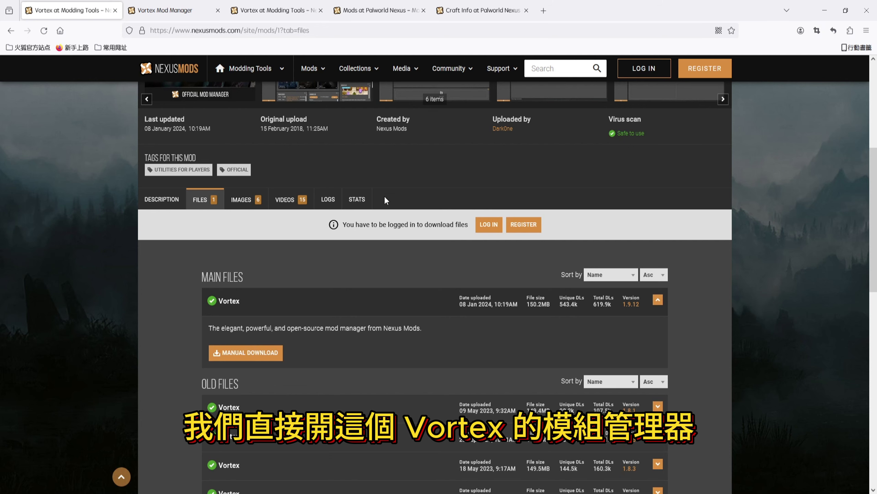
{"action": "scroll", "coordinate": [259, 202], "scroll_direction": "up", "scroll_amount": 7}
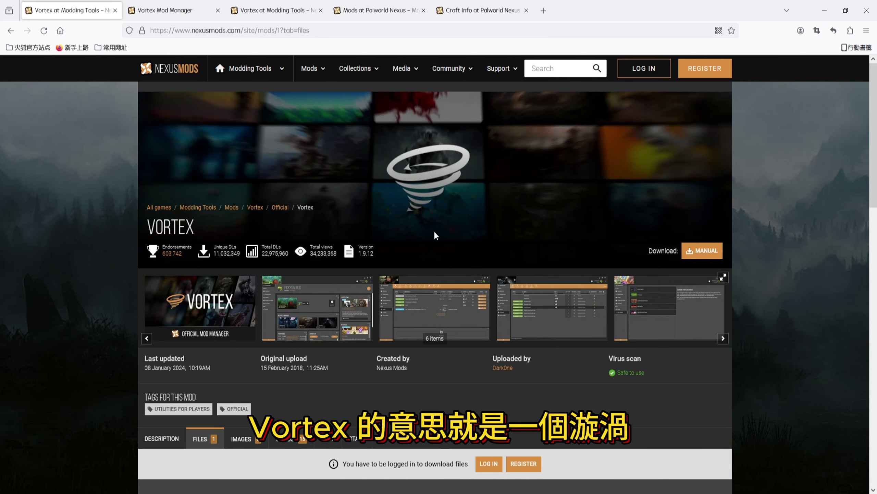
{"action": "scroll", "coordinate": [401, 303], "scroll_direction": "down", "scroll_amount": 9}
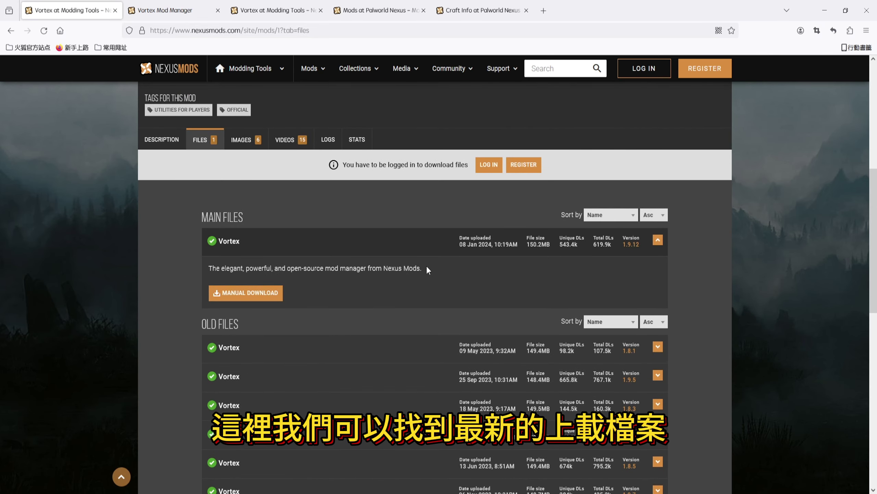
{"action": "triple_click", "coordinate": [428, 270]}
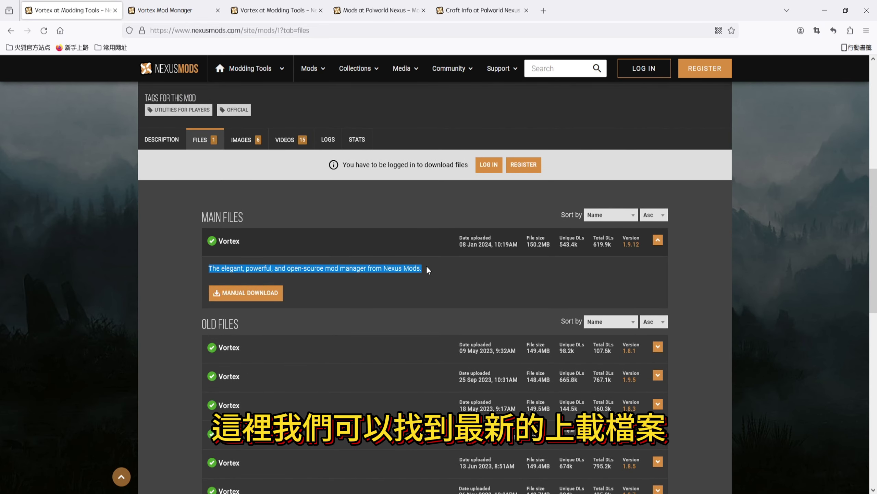
{"action": "left_click", "coordinate": [156, 234]}
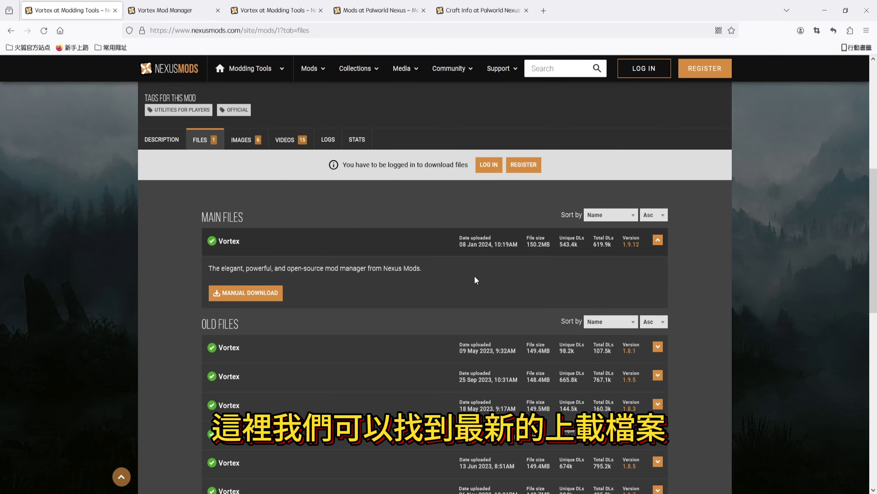
{"action": "scroll", "coordinate": [476, 278], "scroll_direction": "down", "scroll_amount": 3}
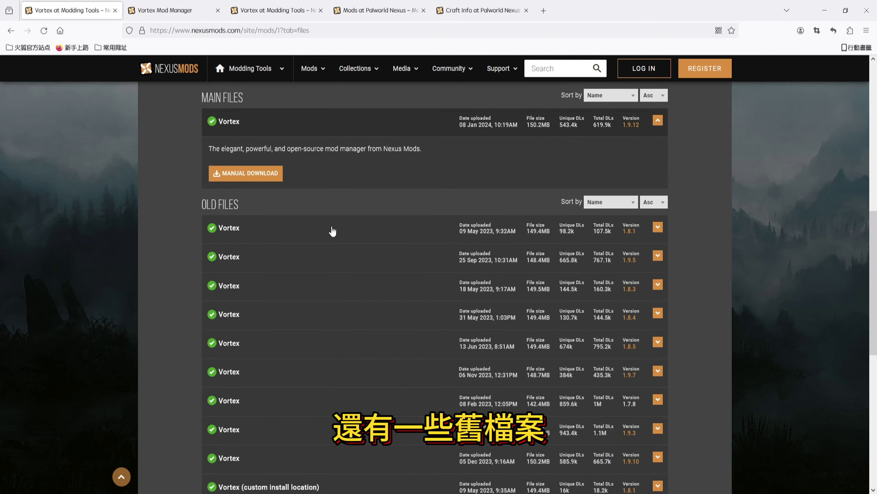
{"action": "scroll", "coordinate": [399, 255], "scroll_direction": "up", "scroll_amount": 5}
{"action": "scroll", "coordinate": [456, 334], "scroll_direction": "up", "scroll_amount": 2}
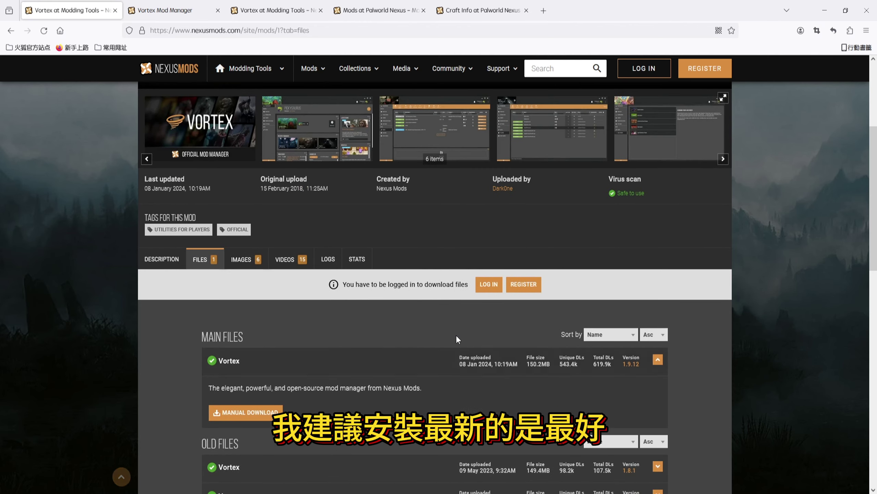
{"action": "scroll", "coordinate": [455, 336], "scroll_direction": "down", "scroll_amount": 2}
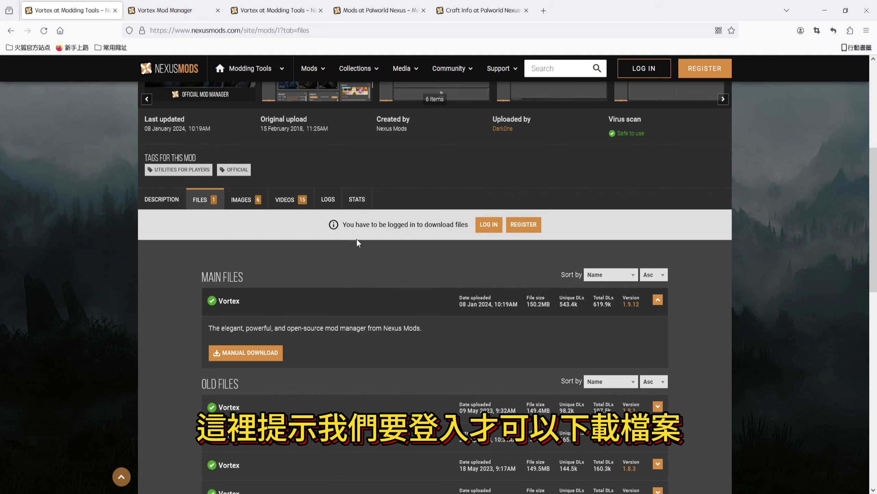
Step: Open the Nexus Mods login form from the download notice and activate the email or username field
{"action": "left_click_drag", "start_coordinate": [343, 224], "coordinate": [474, 225]}
{"action": "left_click", "coordinate": [459, 256]}
{"action": "left_click", "coordinate": [481, 233]}
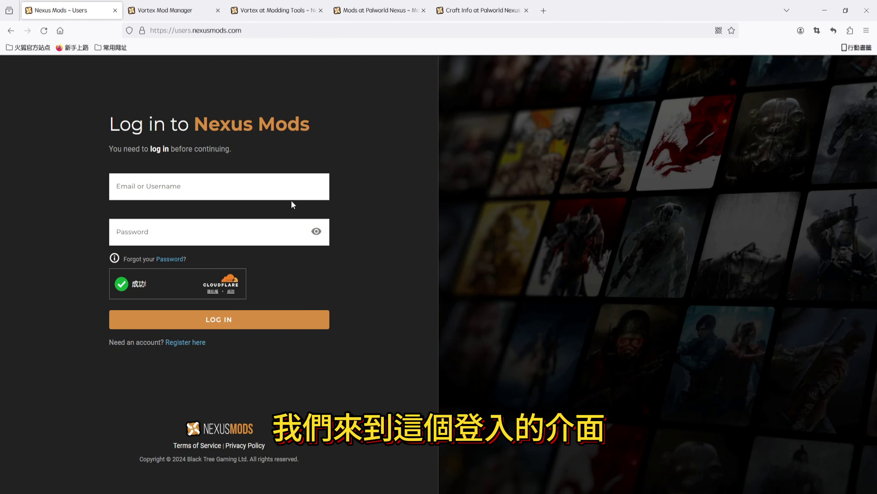
{"action": "left_click", "coordinate": [296, 191]}
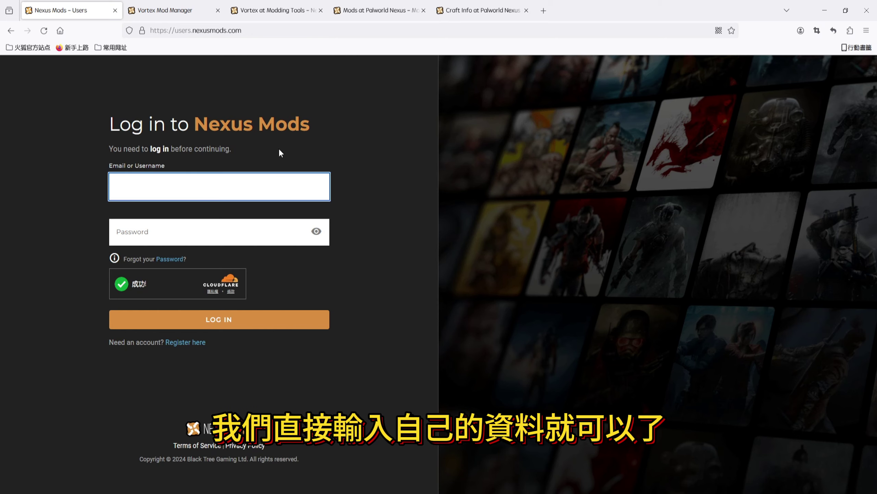
{"action": "left_click", "coordinate": [350, 237]}
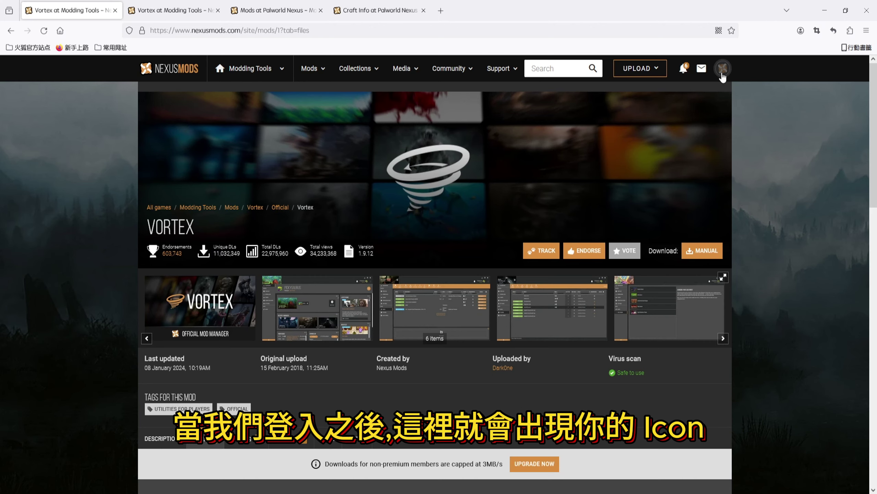
Step: Request a manual download of the main Vortex file, version 1.9.12
{"action": "scroll", "coordinate": [565, 196], "scroll_direction": "down", "scroll_amount": 5}
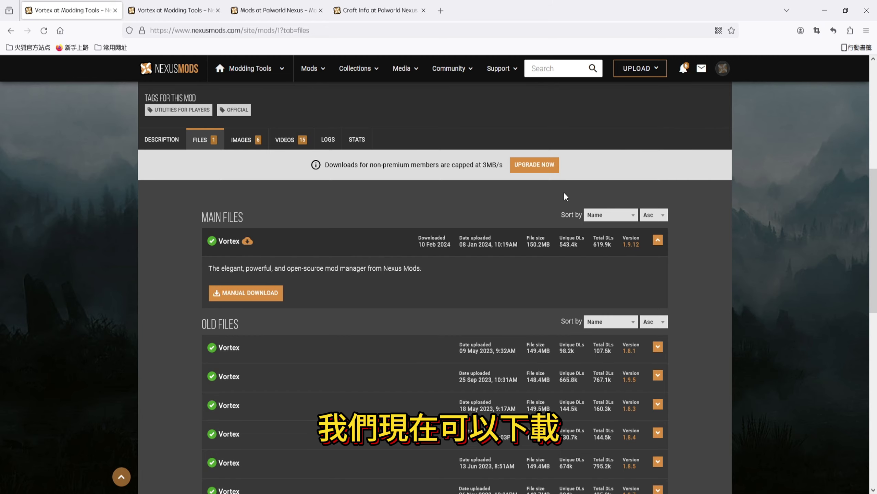
{"action": "scroll", "coordinate": [565, 197], "scroll_direction": "up", "scroll_amount": 3}
{"action": "scroll", "coordinate": [568, 237], "scroll_direction": "down", "scroll_amount": 2}
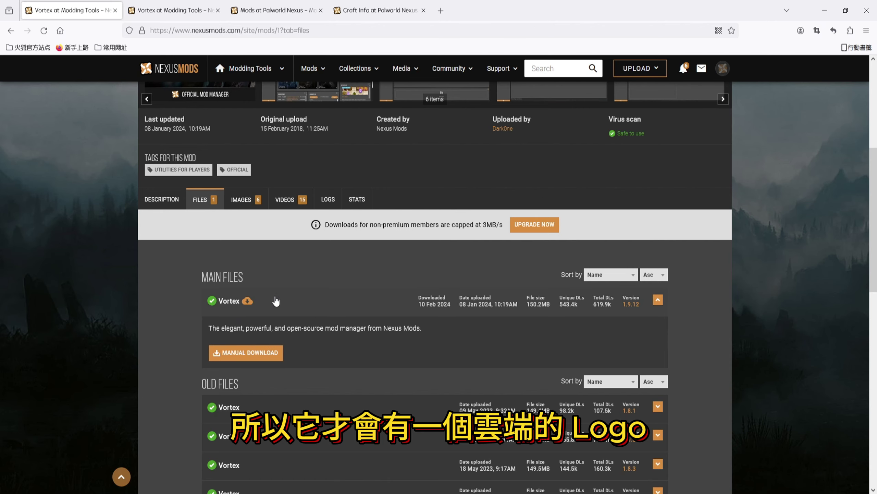
{"action": "scroll", "coordinate": [532, 335], "scroll_direction": "down", "scroll_amount": 4}
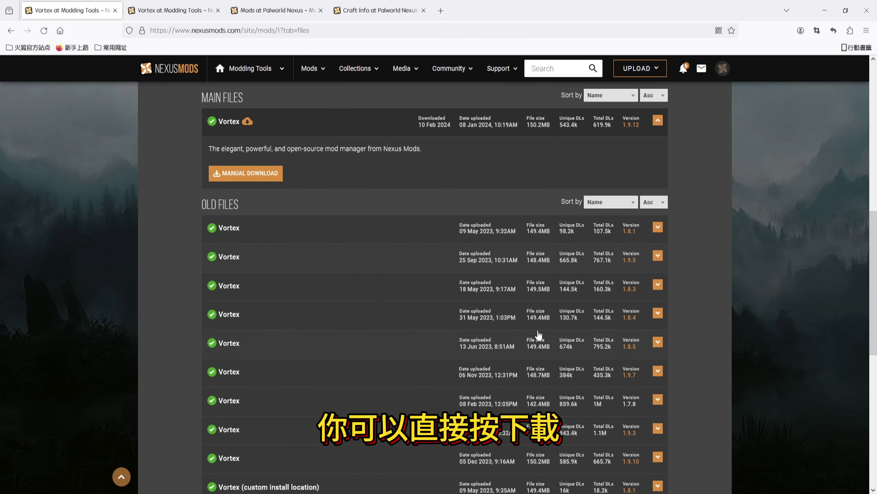
{"action": "scroll", "coordinate": [538, 337], "scroll_direction": "up", "scroll_amount": 1}
{"action": "left_click", "coordinate": [259, 236]}
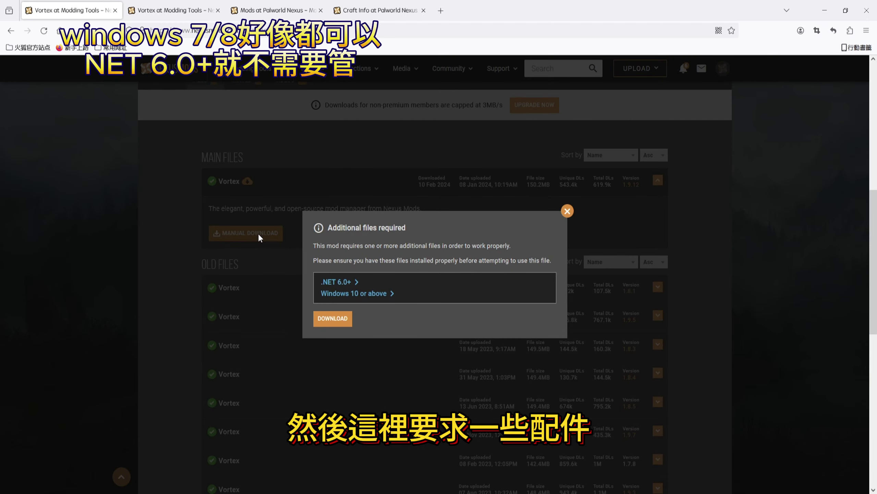
Step: Accept the additional files requirement and download Vortex-1-1-9-12-1704709175.exe with the free Slow Download option
{"action": "left_click_drag", "start_coordinate": [364, 226], "coordinate": [328, 227]}
{"action": "left_click", "coordinate": [367, 265]}
{"action": "left_click", "coordinate": [335, 322]}
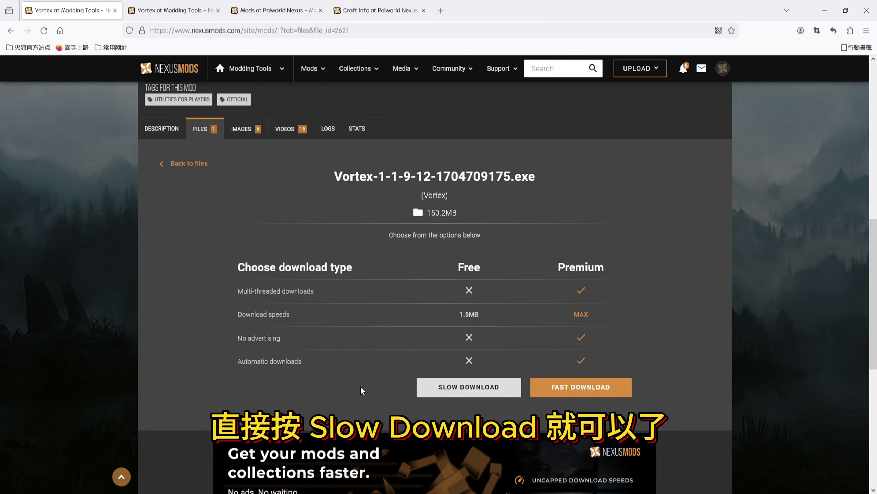
{"action": "left_click", "coordinate": [462, 394]}
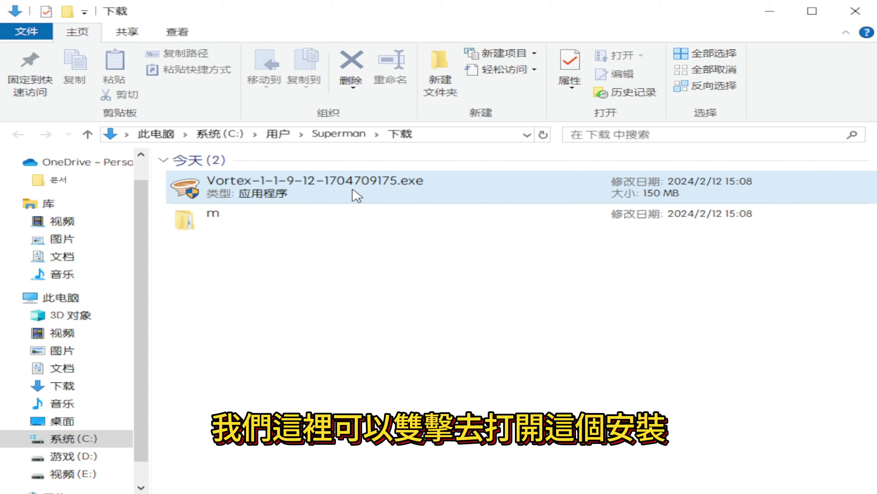
Step: Launch the Vortex-1-1-9-12-1704709175.exe installer and inspect the destination folder choices around Black Tree Gaming Ltd\Vortex without changing the folder
{"action": "double_click", "coordinate": [357, 196]}
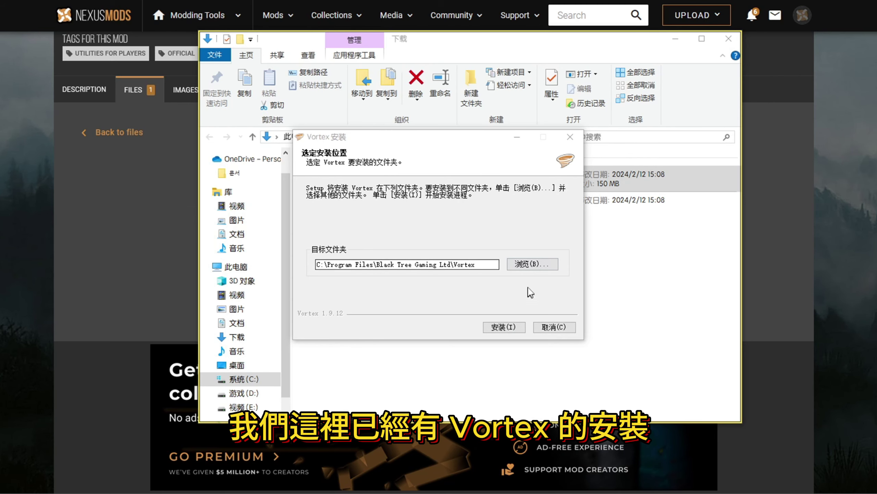
{"action": "left_click", "coordinate": [534, 265]}
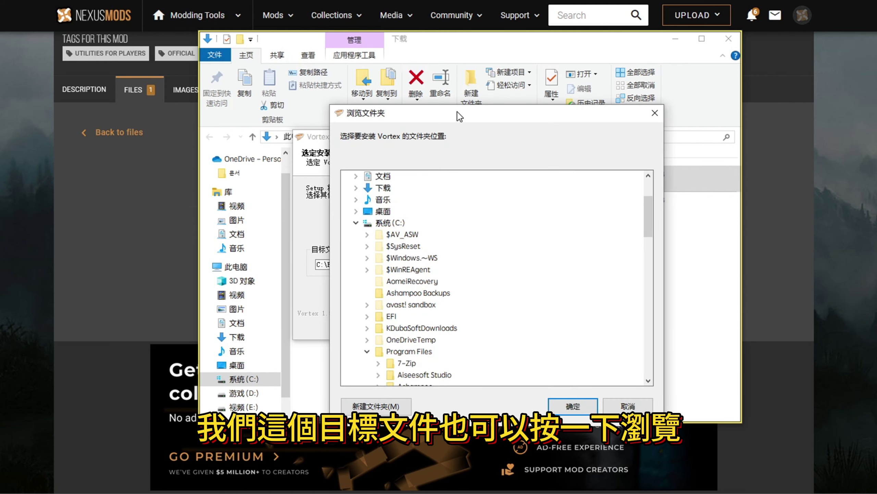
{"action": "left_click_drag", "start_coordinate": [458, 111], "coordinate": [605, 63]}
{"action": "left_click_drag", "start_coordinate": [792, 164], "coordinate": [793, 200]}
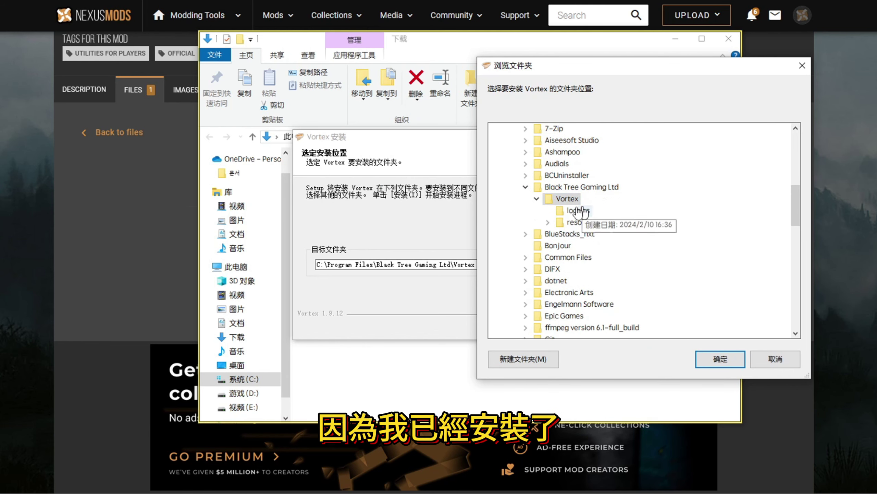
{"action": "left_click", "coordinate": [802, 65]}
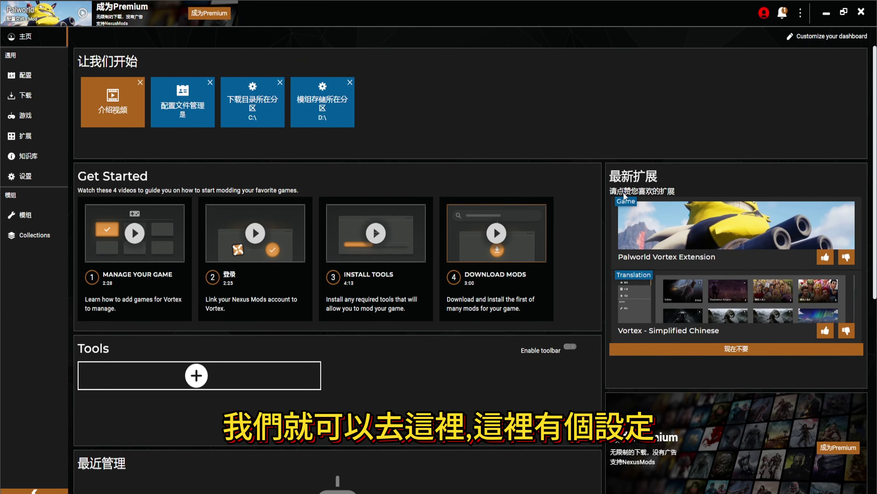
Step: Open Vortex's interface settings and show the available display languages
{"action": "left_click", "coordinate": [18, 176]}
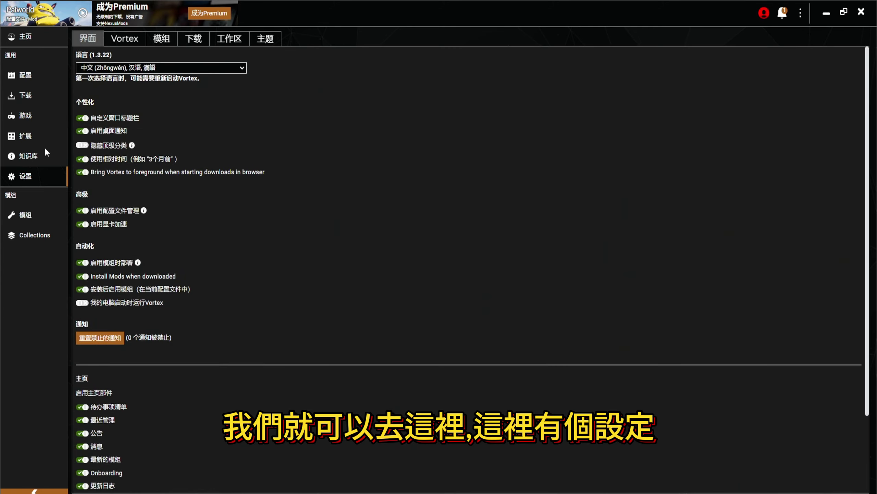
{"action": "left_click", "coordinate": [132, 68]}
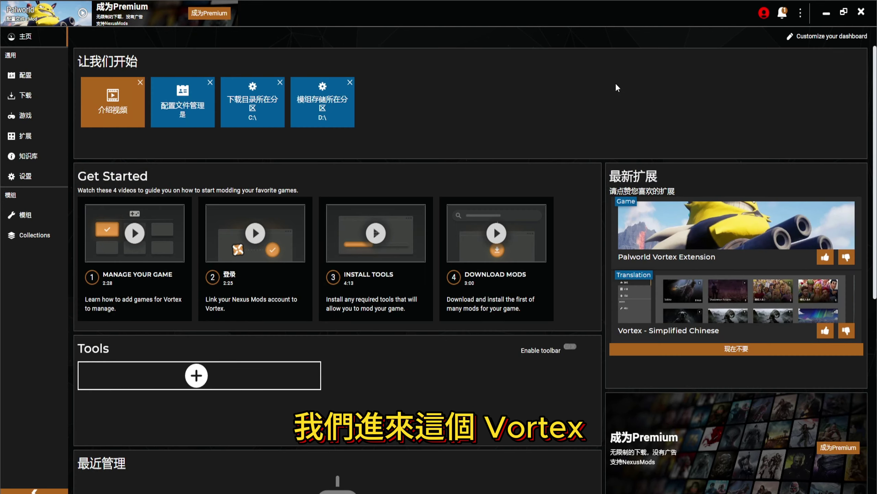
Step: Log in to Vortex through Nexus Mods, authorising the requested access to the account, profile information and email address
{"action": "left_click", "coordinate": [764, 13]}
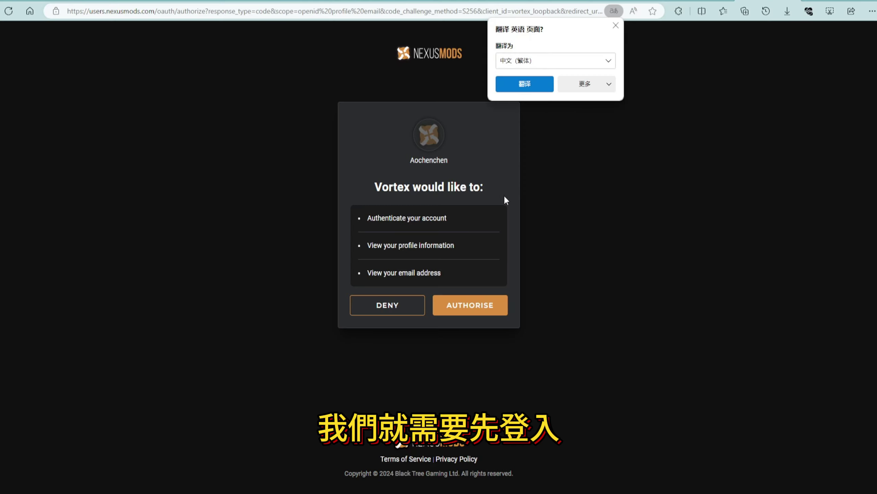
{"action": "left_click_drag", "start_coordinate": [382, 187], "coordinate": [483, 189]}
{"action": "left_click", "coordinate": [371, 239]}
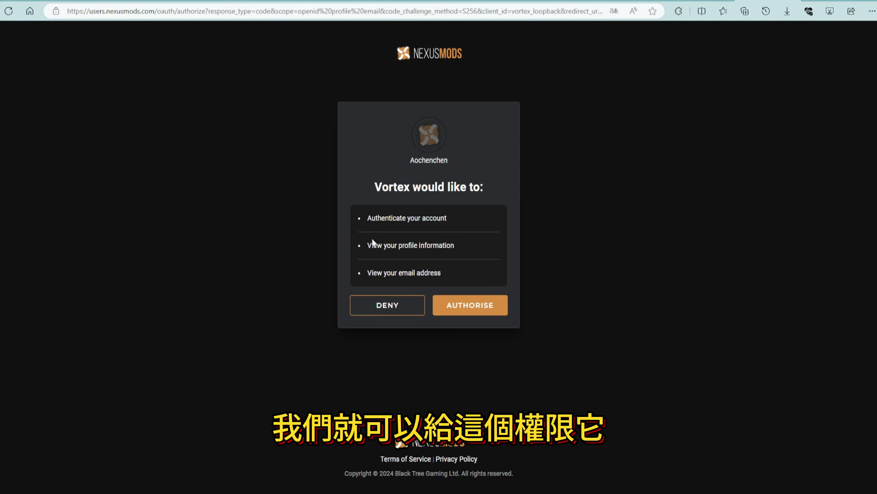
{"action": "left_click_drag", "start_coordinate": [367, 194], "coordinate": [462, 275]}
{"action": "left_click", "coordinate": [448, 277]}
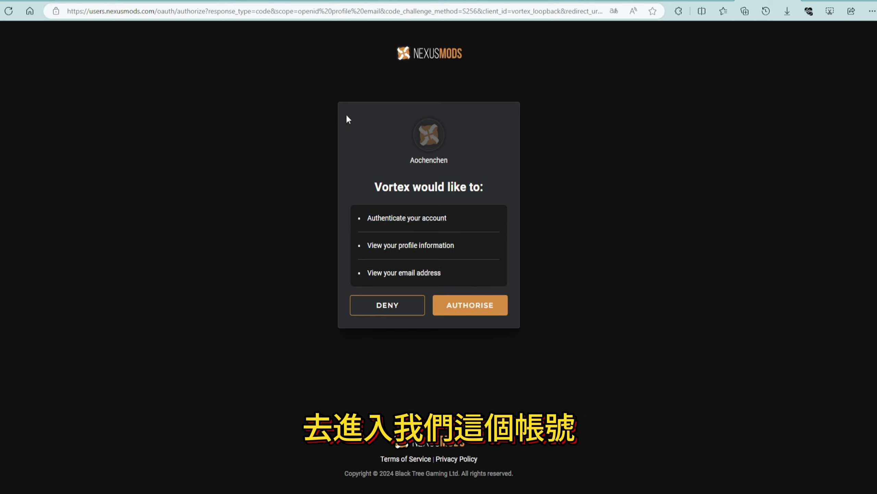
{"action": "left_click_drag", "start_coordinate": [334, 191], "coordinate": [463, 260]}
{"action": "left_click", "coordinate": [448, 282]}
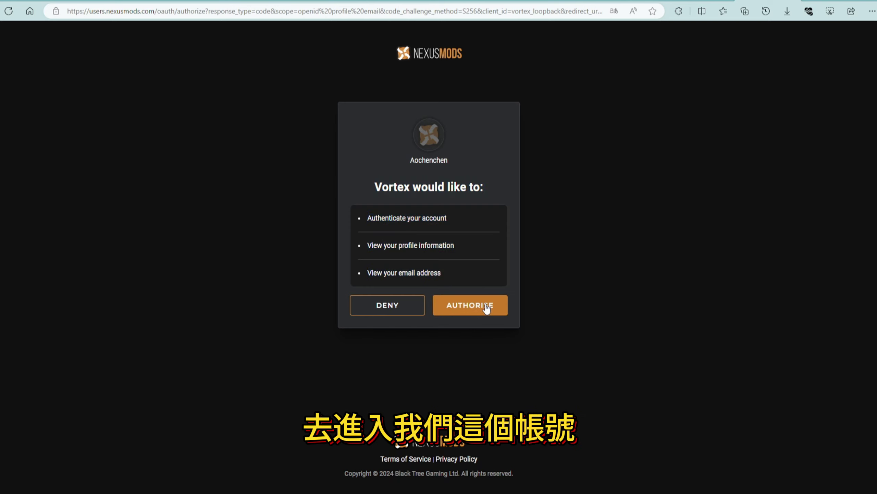
{"action": "left_click", "coordinate": [467, 304]}
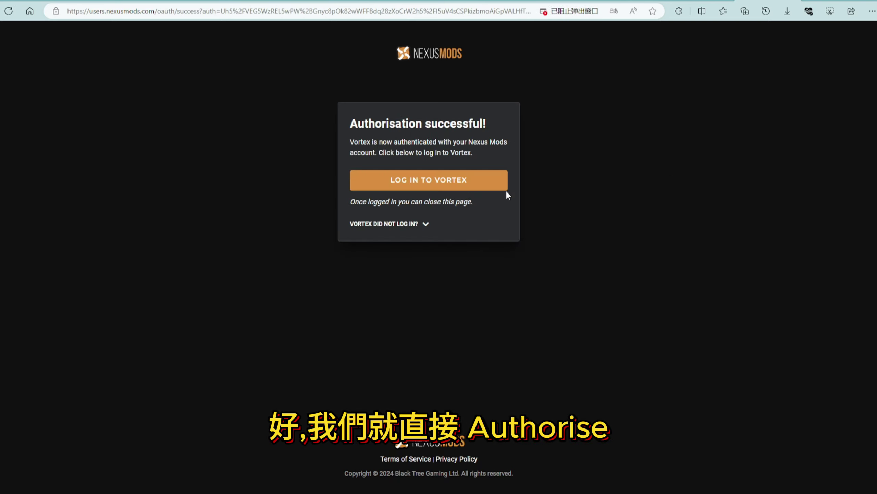
{"action": "left_click", "coordinate": [454, 191]}
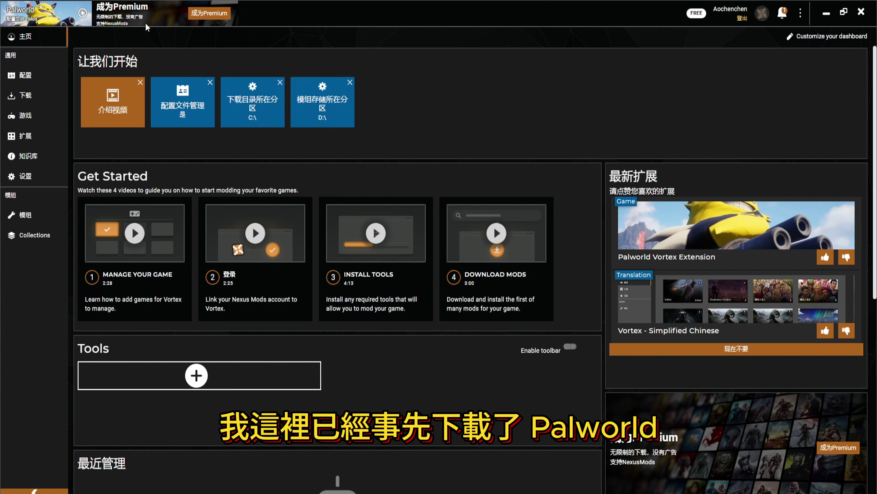
Step: Examine Vortex's interface settings and read the explanation of the profile management option
{"action": "left_click", "coordinate": [26, 176]}
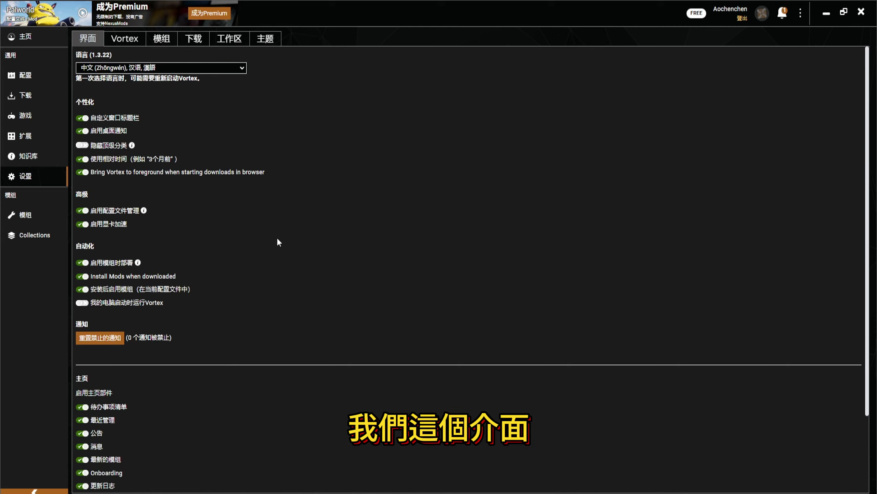
{"action": "scroll", "coordinate": [277, 239], "scroll_direction": "down", "scroll_amount": 2}
{"action": "scroll", "coordinate": [162, 403], "scroll_direction": "up", "scroll_amount": 2}
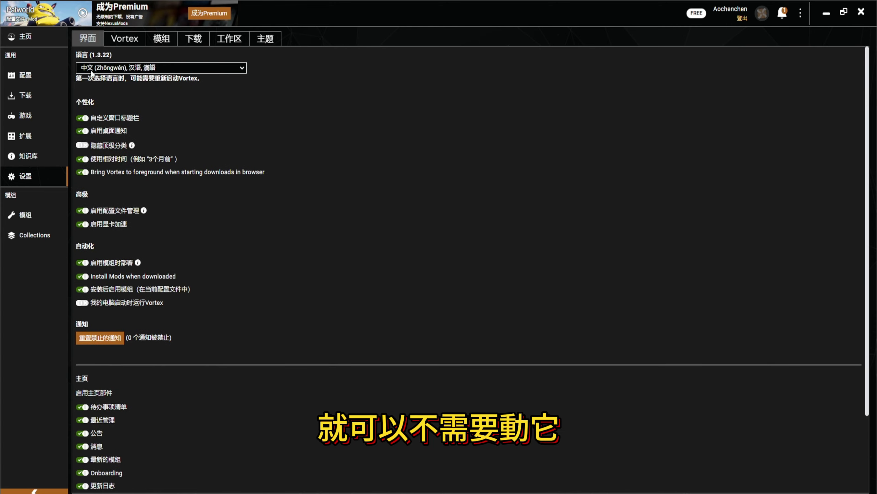
{"action": "scroll", "coordinate": [149, 422], "scroll_direction": "down", "scroll_amount": 3}
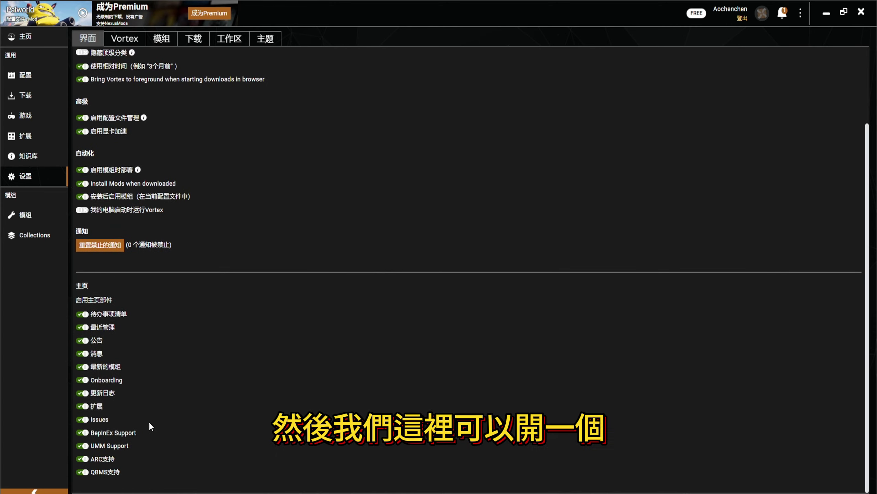
{"action": "scroll", "coordinate": [148, 421], "scroll_direction": "up", "scroll_amount": 3}
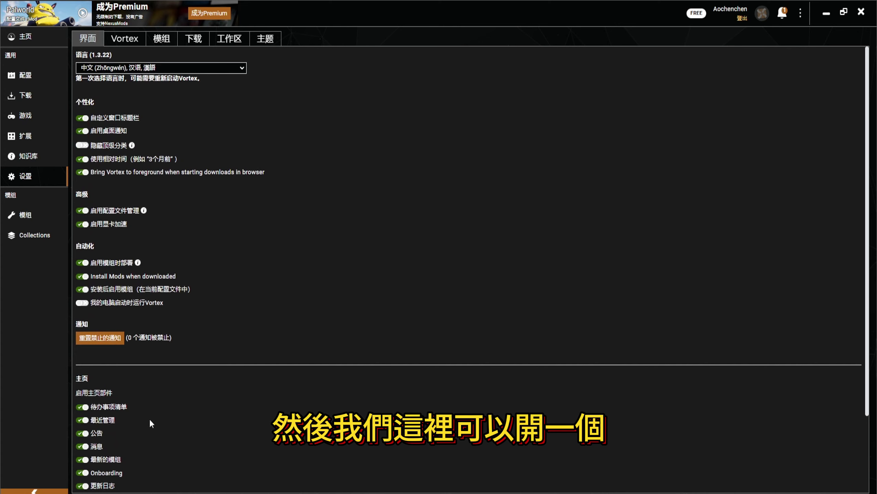
{"action": "left_click", "coordinate": [144, 213]}
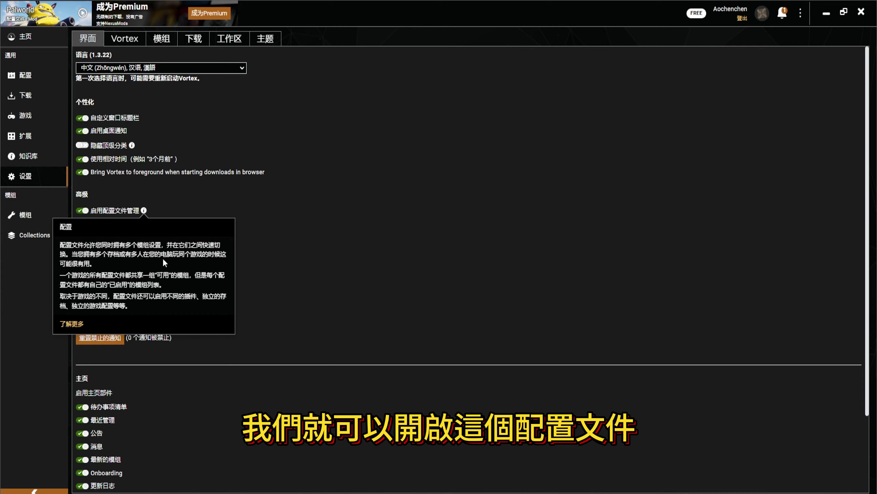
{"action": "left_click", "coordinate": [276, 216]}
{"action": "left_click", "coordinate": [143, 210]}
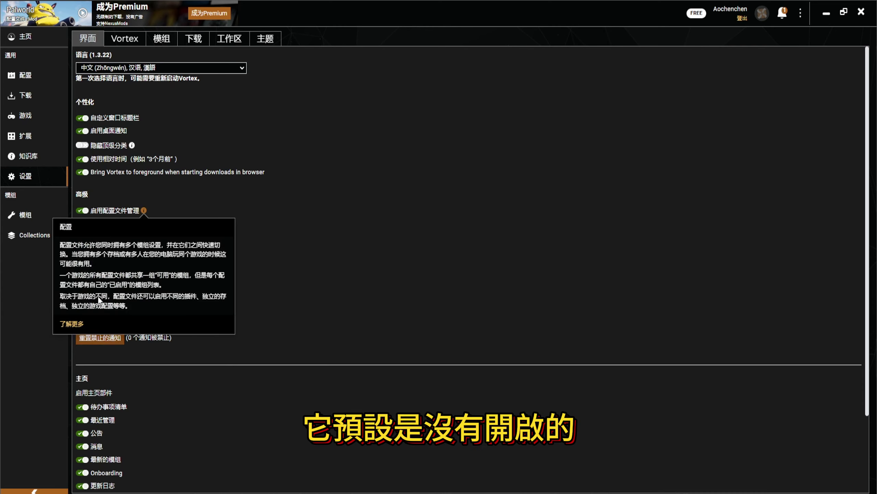
{"action": "left_click", "coordinate": [265, 267]}
Step: Review the multi-user mode choices in the Vortex settings and read the explanation of shared mode
{"action": "left_click", "coordinate": [124, 38]}
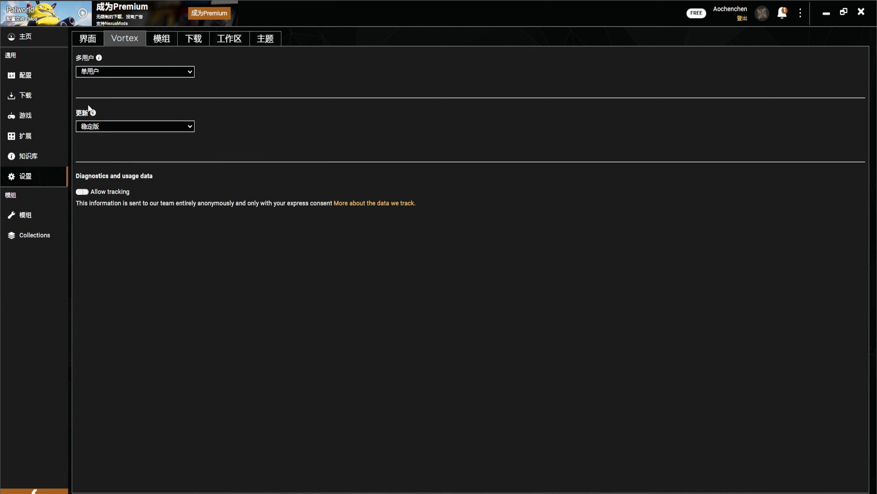
{"action": "left_click", "coordinate": [98, 58]}
{"action": "left_click", "coordinate": [100, 59]}
{"action": "left_click", "coordinate": [104, 69]}
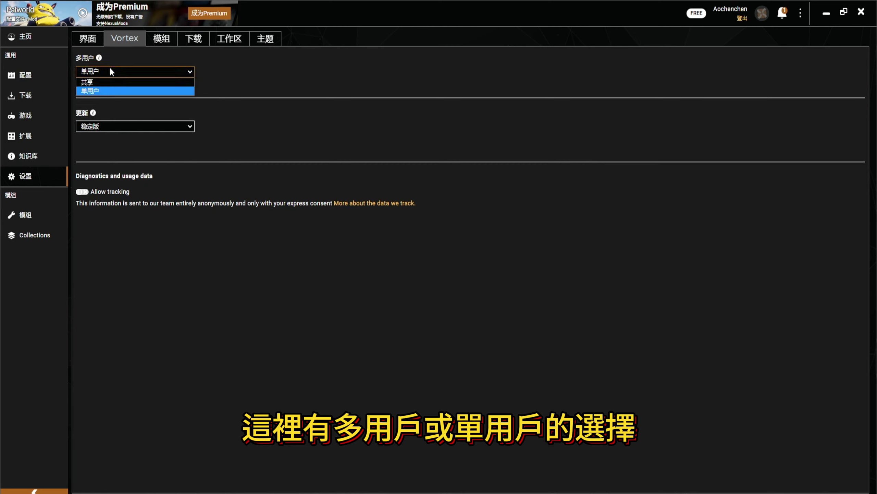
{"action": "left_click", "coordinate": [110, 66]}
{"action": "left_click", "coordinate": [99, 58]}
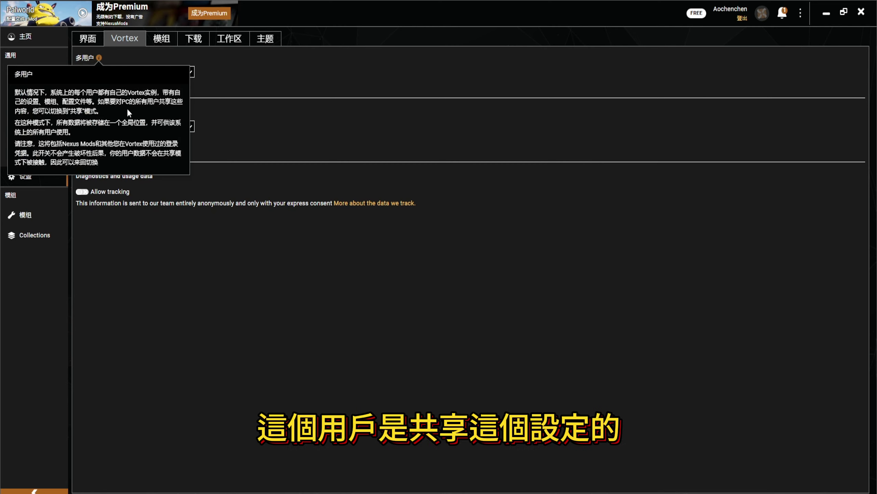
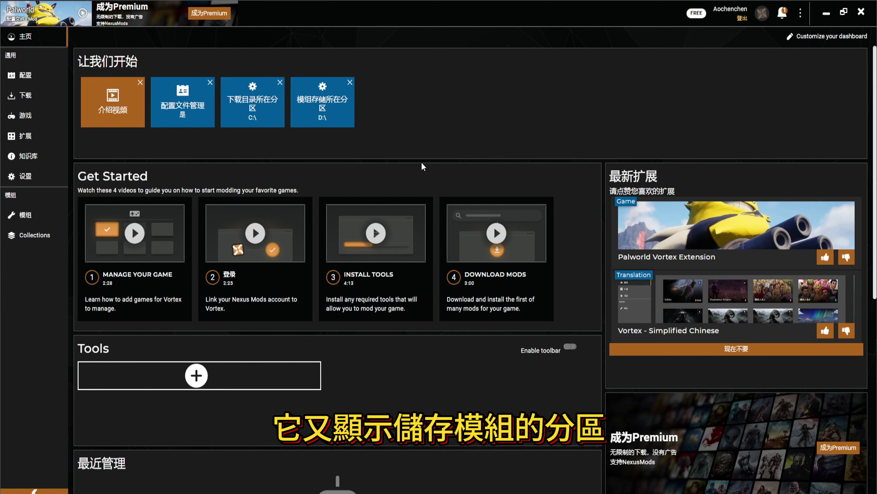
Step: Open the form for a new tool from the dashboard's Tools section and dismiss it without adding a tool
{"action": "scroll", "coordinate": [397, 169], "scroll_direction": "down", "scroll_amount": 4}
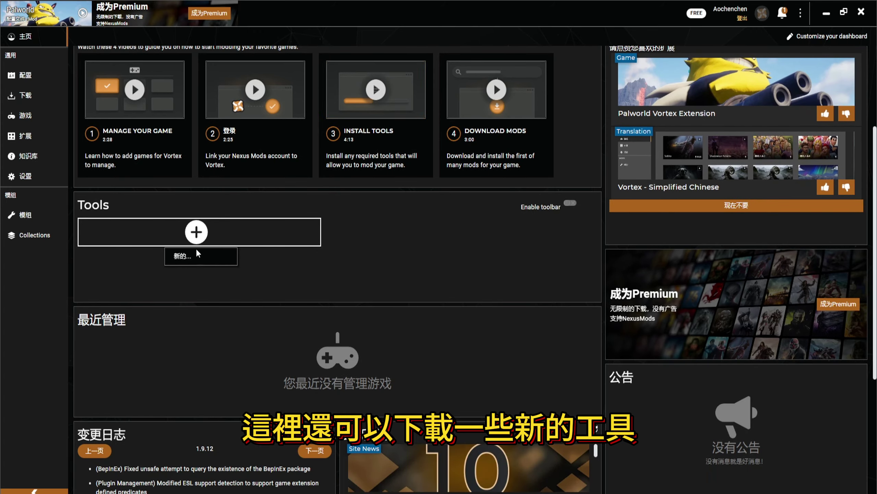
{"action": "left_click", "coordinate": [197, 232]}
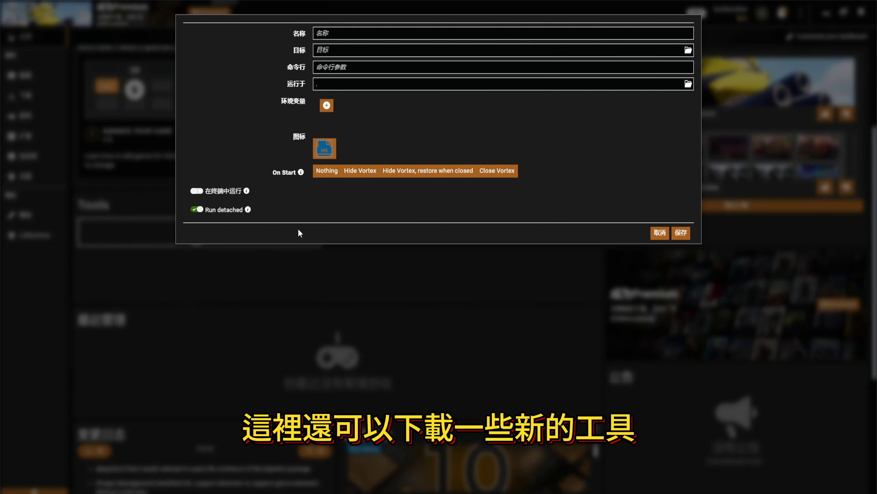
{"action": "left_click", "coordinate": [672, 236]}
{"action": "scroll", "coordinate": [287, 310], "scroll_direction": "down", "scroll_amount": 2}
{"action": "scroll", "coordinate": [359, 284], "scroll_direction": "up", "scroll_amount": 3}
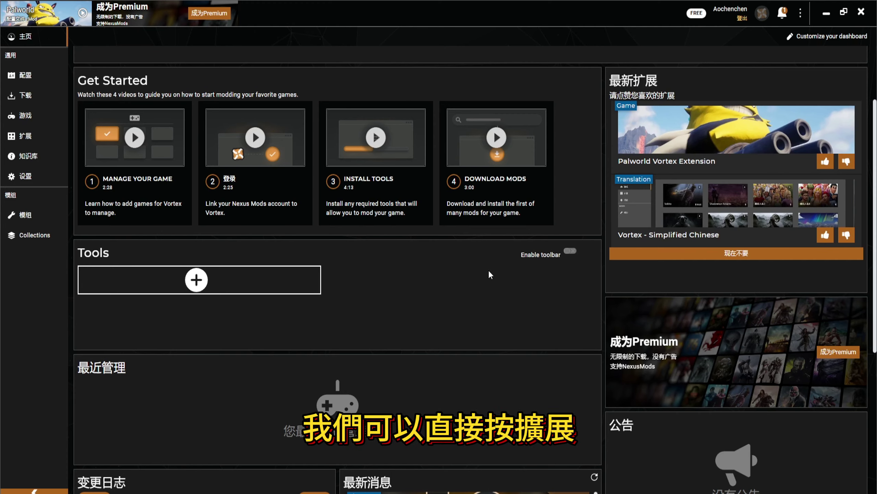
Step: Search the online extension list for "Palworld" and open the details of the Palworld Vortex Extension
{"action": "left_click", "coordinate": [26, 136]}
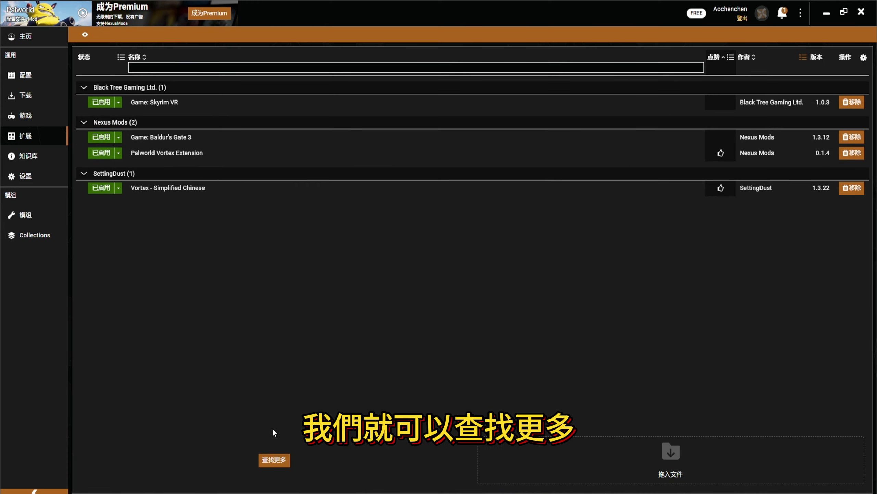
{"action": "left_click", "coordinate": [274, 460]}
{"action": "scroll", "coordinate": [192, 185], "scroll_direction": "down", "scroll_amount": 2}
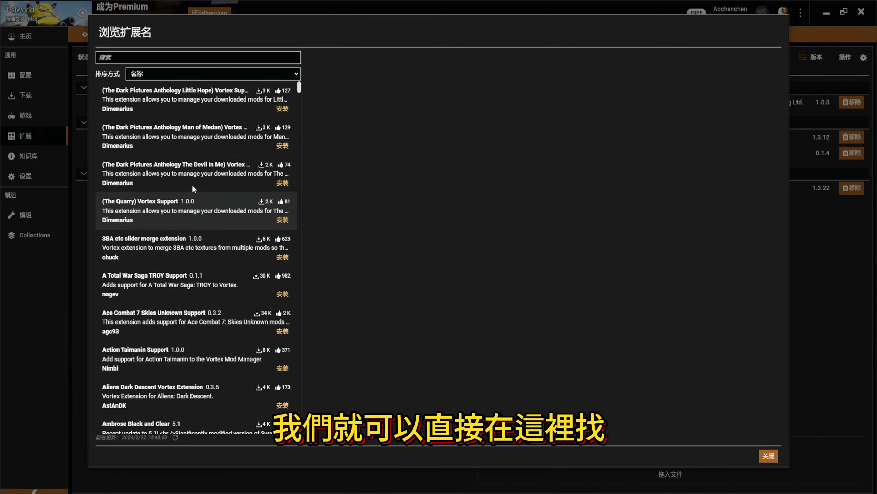
{"action": "scroll", "coordinate": [192, 184], "scroll_direction": "up", "scroll_amount": 2}
{"action": "left_click", "coordinate": [197, 60]}
{"action": "type", "text": "Palworld"}
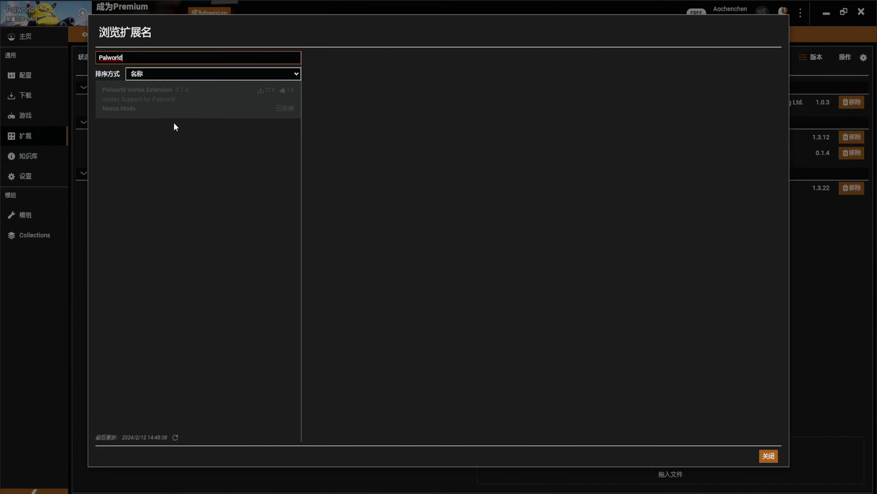
{"action": "left_click", "coordinate": [227, 100]}
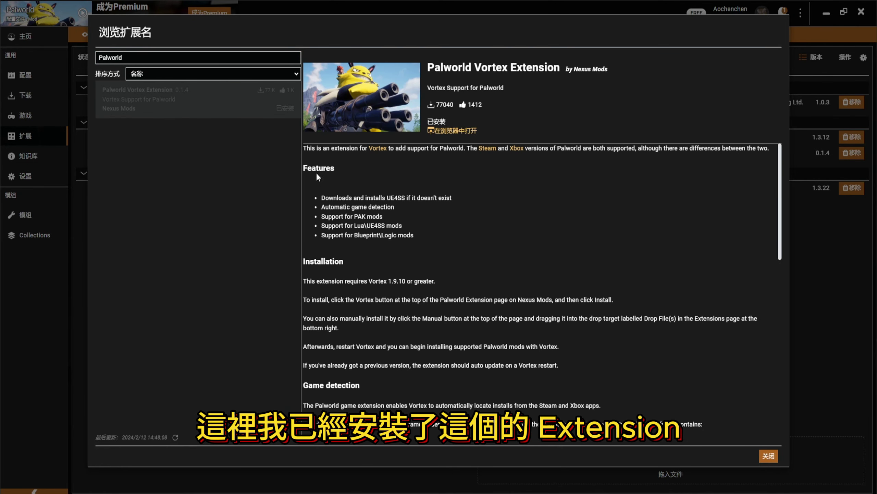
Step: Read the Palworld Vortex Extension's features, installation, game detection and mod management notes, and close the extension browser
{"action": "scroll", "coordinate": [446, 266], "scroll_direction": "down", "scroll_amount": 5}
{"action": "scroll", "coordinate": [442, 274], "scroll_direction": "up", "scroll_amount": 5}
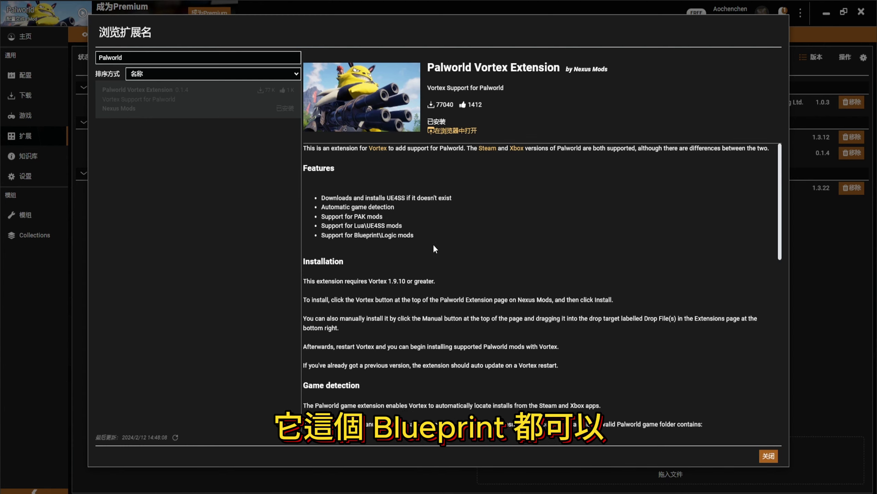
{"action": "scroll", "coordinate": [434, 246], "scroll_direction": "down", "scroll_amount": 3}
{"action": "scroll", "coordinate": [433, 244], "scroll_direction": "up", "scroll_amount": 2}
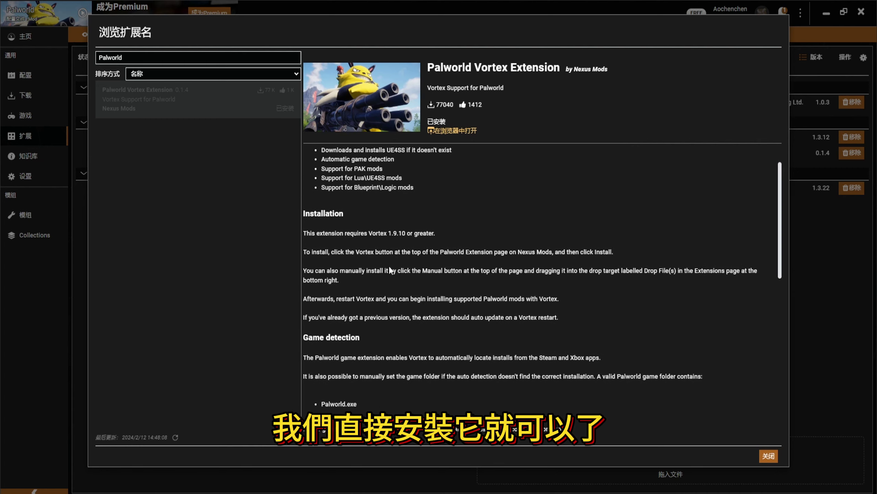
{"action": "scroll", "coordinate": [449, 252], "scroll_direction": "down", "scroll_amount": 4}
{"action": "scroll", "coordinate": [519, 241], "scroll_direction": "down", "scroll_amount": 5}
{"action": "scroll", "coordinate": [394, 301], "scroll_direction": "up", "scroll_amount": 5}
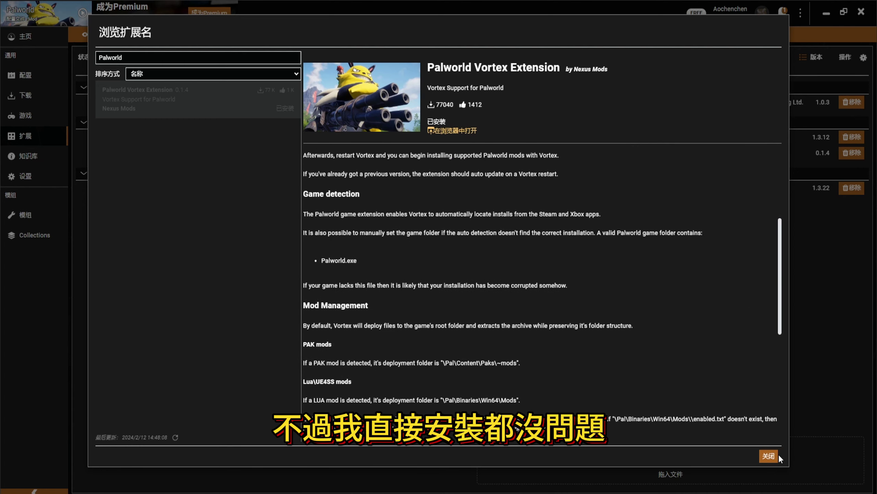
{"action": "scroll", "coordinate": [516, 203], "scroll_direction": "up", "scroll_amount": 5}
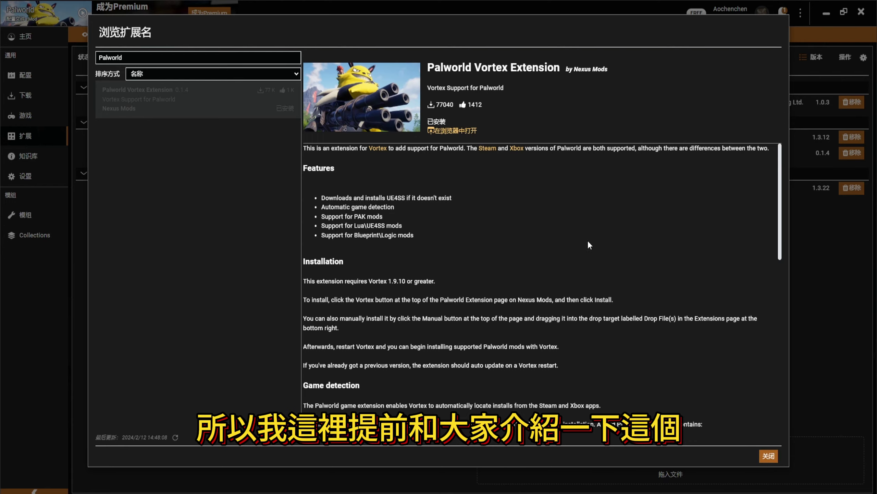
{"action": "scroll", "coordinate": [569, 252], "scroll_direction": "down", "scroll_amount": 10}
{"action": "scroll", "coordinate": [464, 258], "scroll_direction": "up", "scroll_amount": 9}
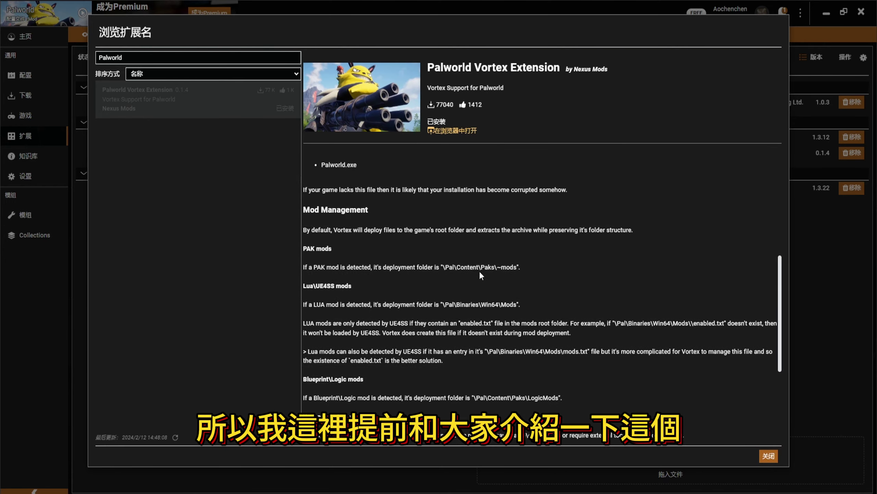
{"action": "scroll", "coordinate": [523, 299], "scroll_direction": "up", "scroll_amount": 5}
{"action": "left_click", "coordinate": [769, 455]}
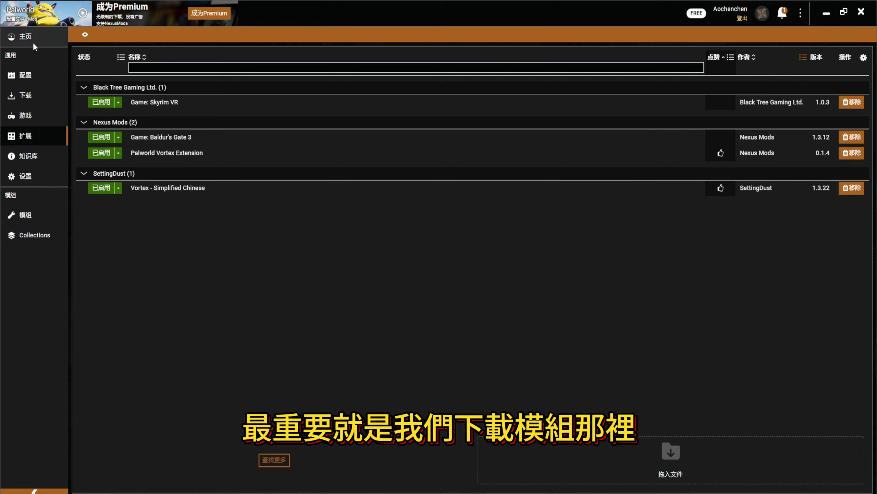
Step: Open the installed Palworld mods and look through the full list of names, versions and categories
{"action": "left_click", "coordinate": [31, 214]}
{"action": "scroll", "coordinate": [401, 248], "scroll_direction": "down", "scroll_amount": 1}
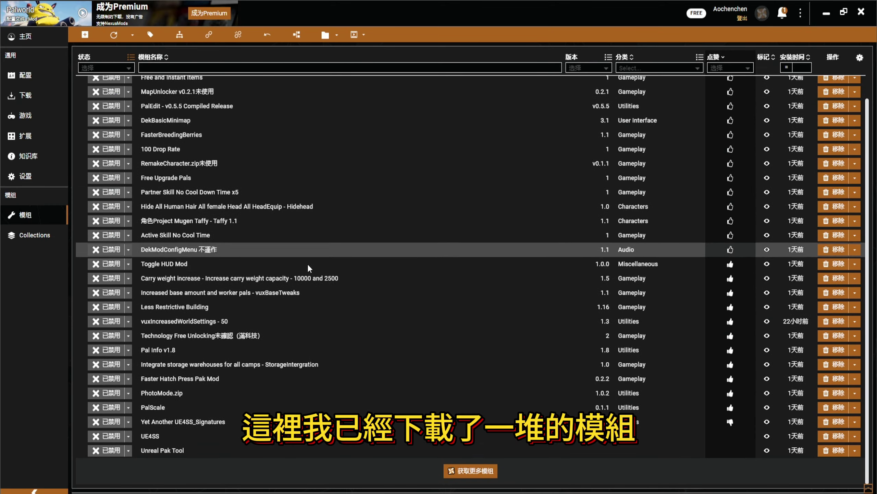
{"action": "scroll", "coordinate": [311, 173], "scroll_direction": "up", "scroll_amount": 1}
{"action": "scroll", "coordinate": [345, 297], "scroll_direction": "down", "scroll_amount": 1}
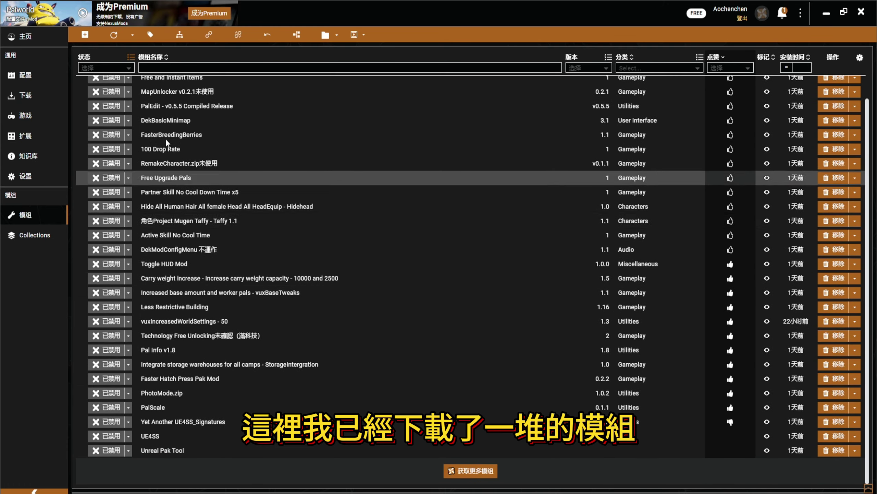
{"action": "scroll", "coordinate": [231, 180], "scroll_direction": "up", "scroll_amount": 1}
{"action": "scroll", "coordinate": [270, 345], "scroll_direction": "down", "scroll_amount": 1}
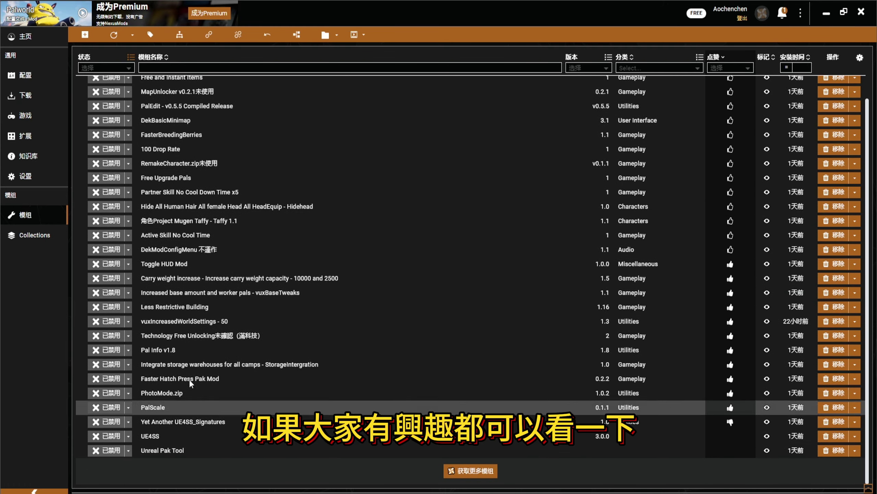
{"action": "scroll", "coordinate": [274, 256], "scroll_direction": "up", "scroll_amount": 1}
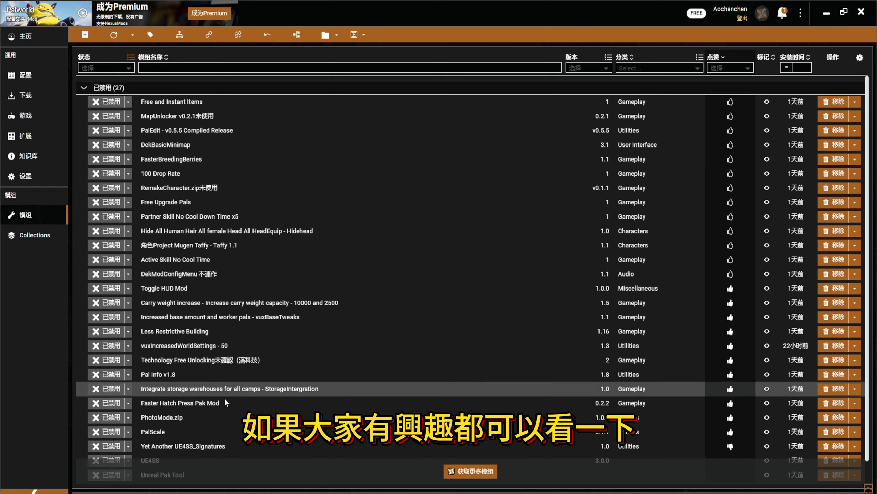
{"action": "scroll", "coordinate": [208, 242], "scroll_direction": "down", "scroll_amount": 1}
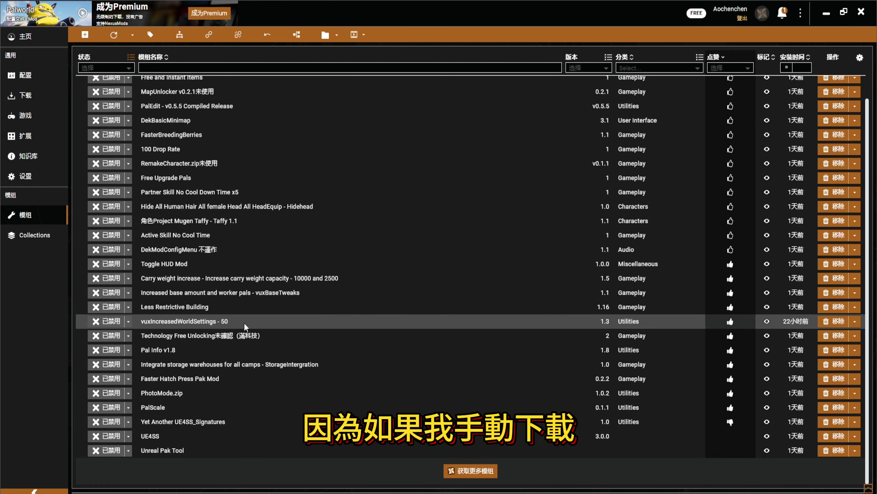
{"action": "scroll", "coordinate": [244, 322], "scroll_direction": "up", "scroll_amount": 1}
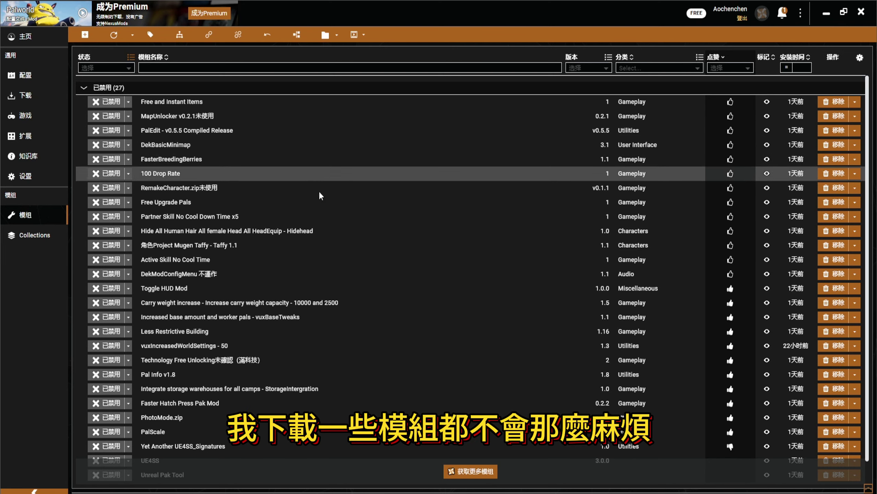
{"action": "scroll", "coordinate": [214, 248], "scroll_direction": "down", "scroll_amount": 1}
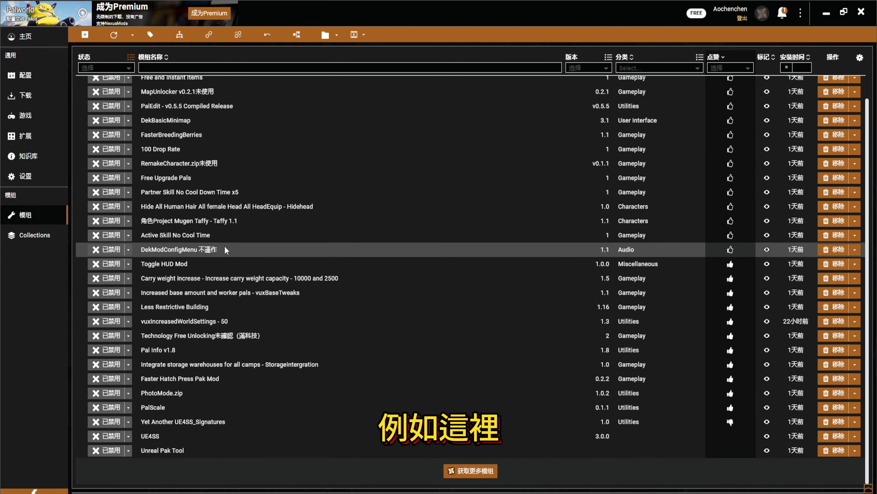
Step: Open the details of the Active Skill No Cool Time mod and check its available mod types
{"action": "left_click", "coordinate": [222, 239]}
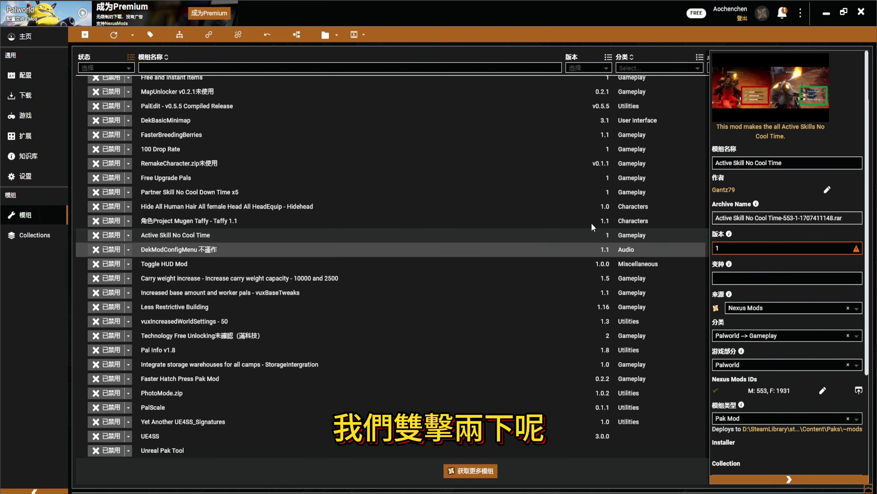
{"action": "scroll", "coordinate": [775, 401], "scroll_direction": "down", "scroll_amount": 4}
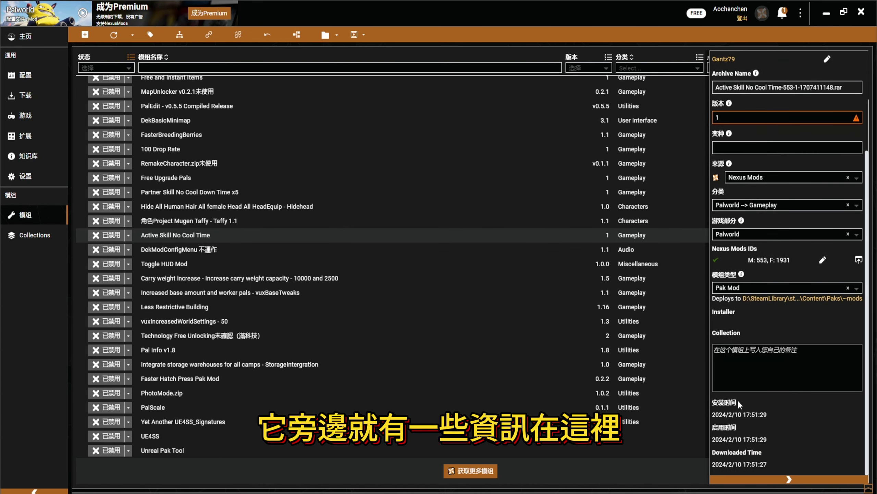
{"action": "scroll", "coordinate": [749, 388], "scroll_direction": "up", "scroll_amount": 2}
{"action": "left_click", "coordinate": [777, 334]}
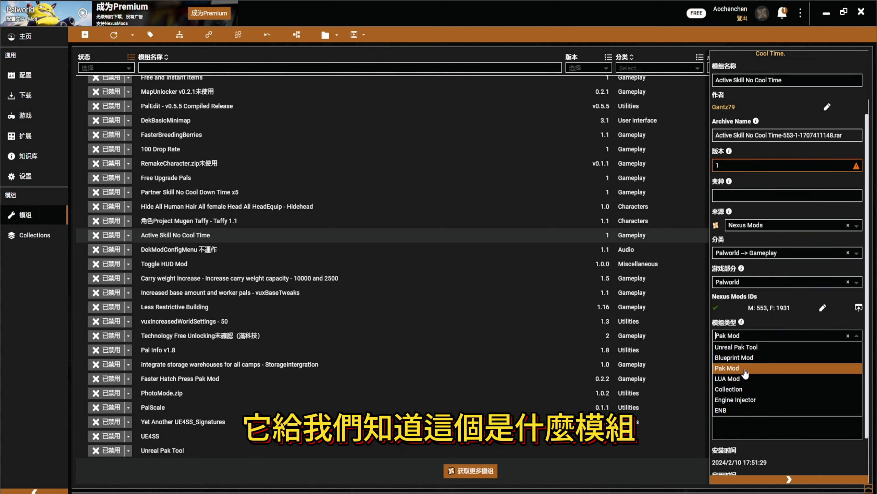
{"action": "scroll", "coordinate": [778, 344], "scroll_direction": "up", "scroll_amount": 3}
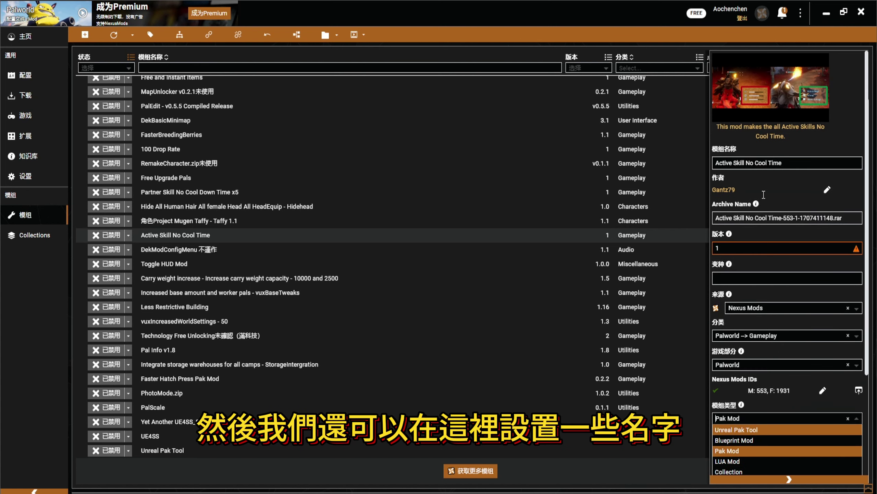
Step: Append "16515651" to the Active Skill No Cool Time mod's name and close its details
{"action": "left_click", "coordinate": [801, 163]}
{"action": "type", "text": "16515651"}
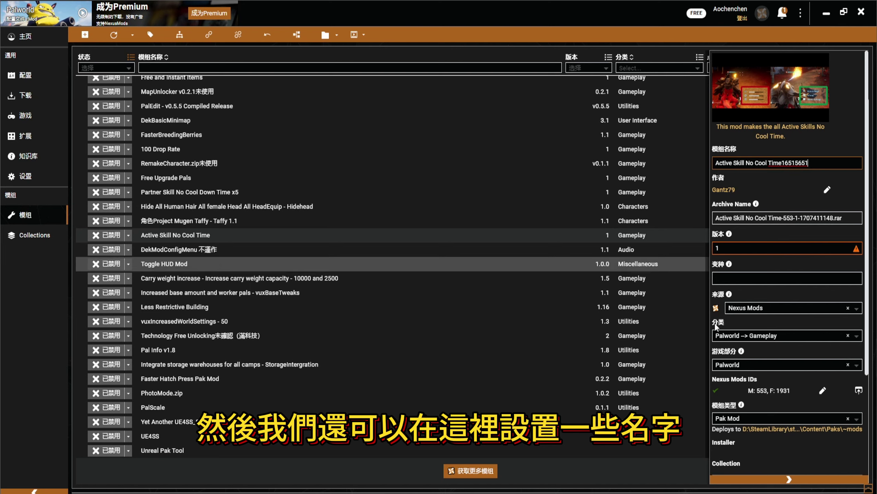
{"action": "left_click", "coordinate": [794, 480]}
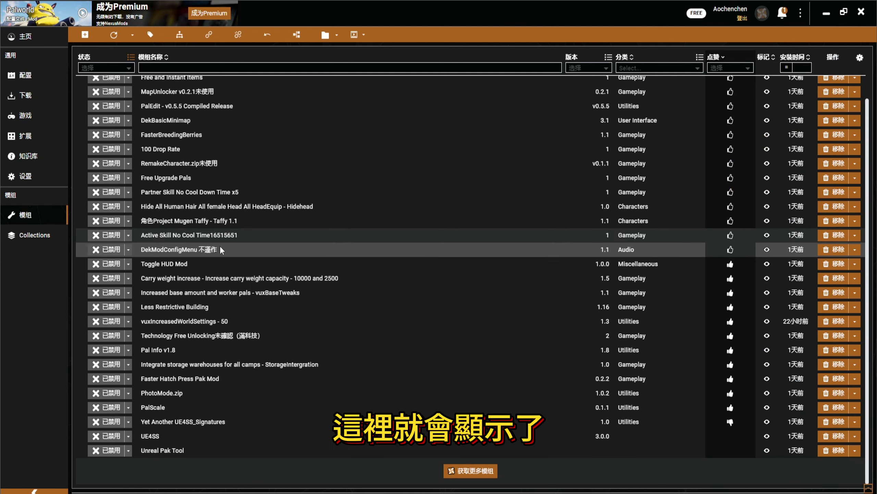
Step: Reopen the renamed mod's details and restore its name to "Active Skill No Cool Time"
{"action": "left_click", "coordinate": [255, 237]}
{"action": "left_click_drag", "start_coordinate": [804, 163], "coordinate": [781, 163]}
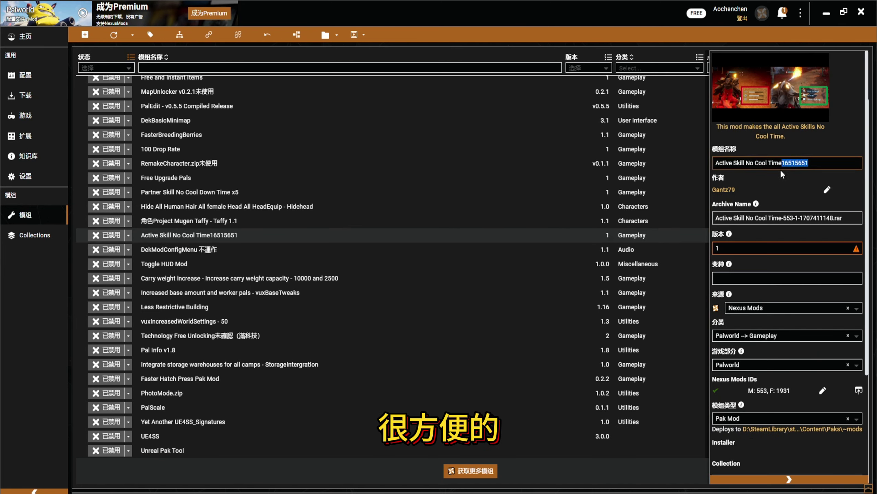
{"action": "key", "text": "BackSpace"}
Step: Review the rest of the Active Skill No Cool Time details and the actions available for the mod, and close the details
{"action": "scroll", "coordinate": [776, 273], "scroll_direction": "down", "scroll_amount": 3}
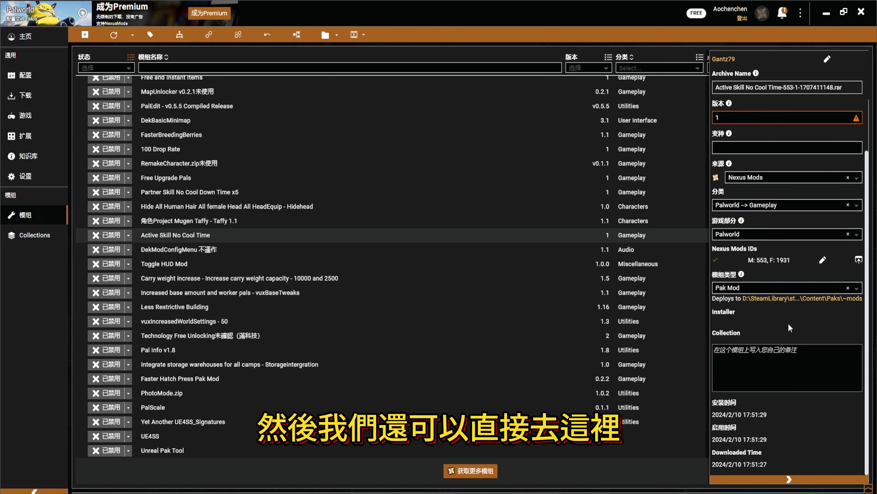
{"action": "scroll", "coordinate": [789, 328], "scroll_direction": "up", "scroll_amount": 3}
{"action": "right_click", "coordinate": [244, 233]}
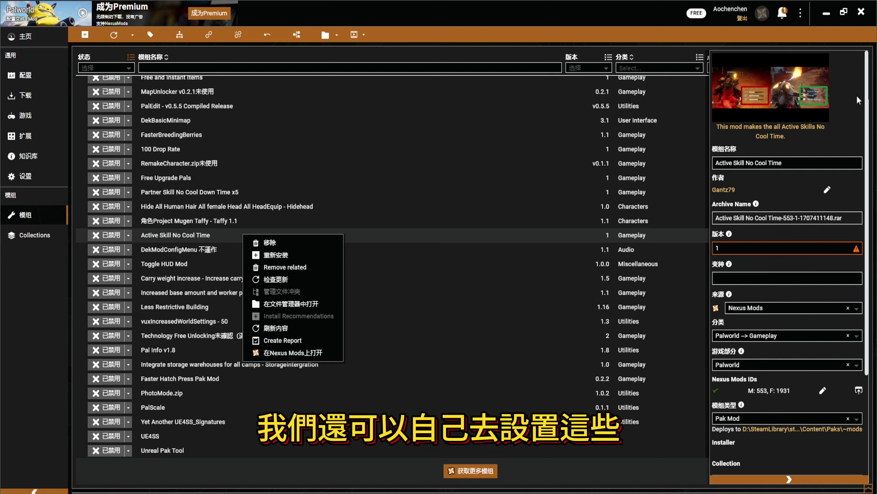
{"action": "left_click", "coordinate": [789, 479]}
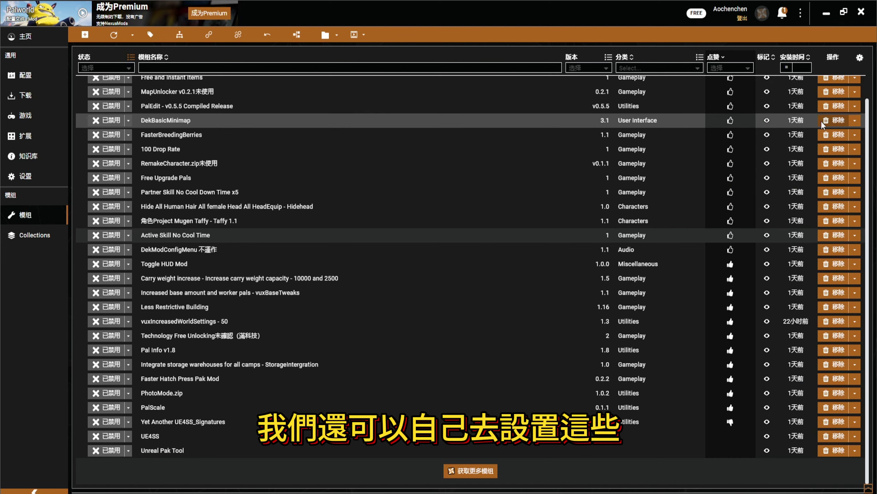
Step: Show the source (来源) and mod type (模组类型) columns in the mod list
{"action": "left_click", "coordinate": [860, 58]}
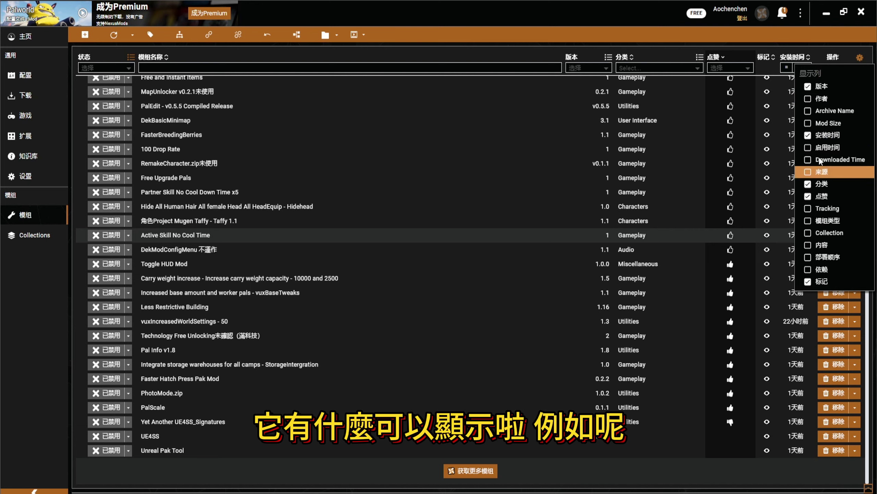
{"action": "left_click", "coordinate": [810, 172]}
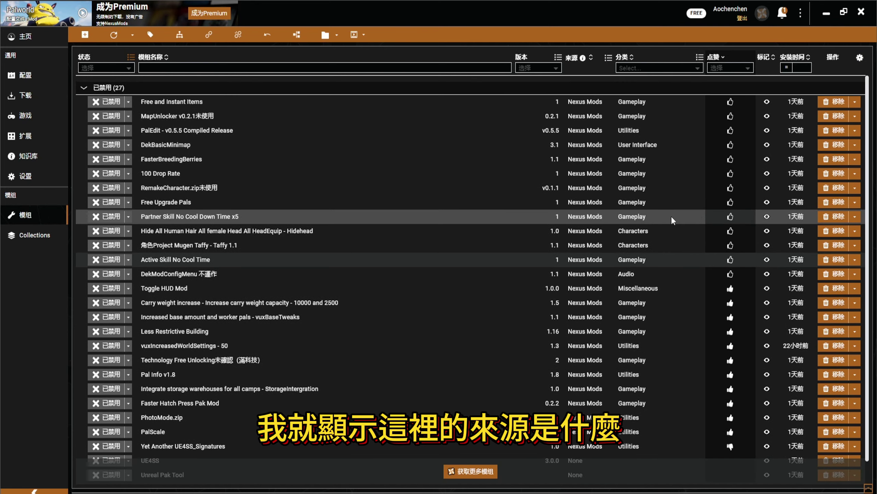
{"action": "scroll", "coordinate": [586, 449], "scroll_direction": "up", "scroll_amount": 2}
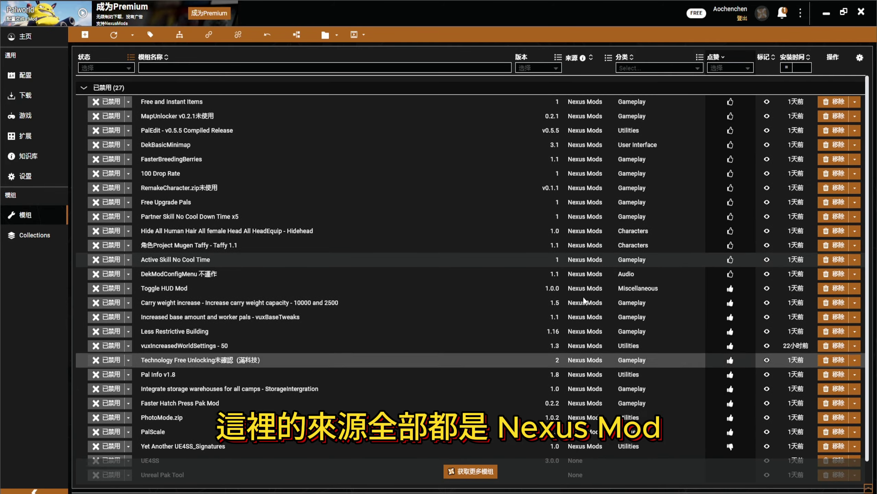
{"action": "left_click", "coordinate": [860, 57]}
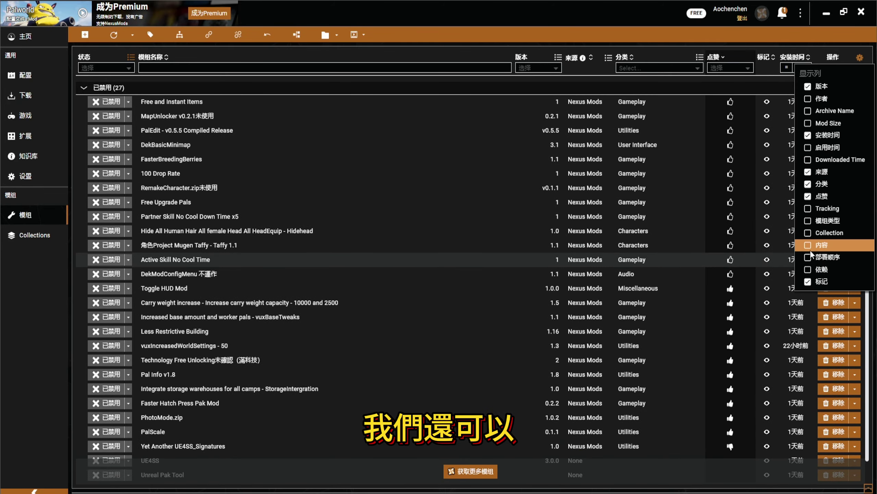
{"action": "left_click", "coordinate": [808, 223]}
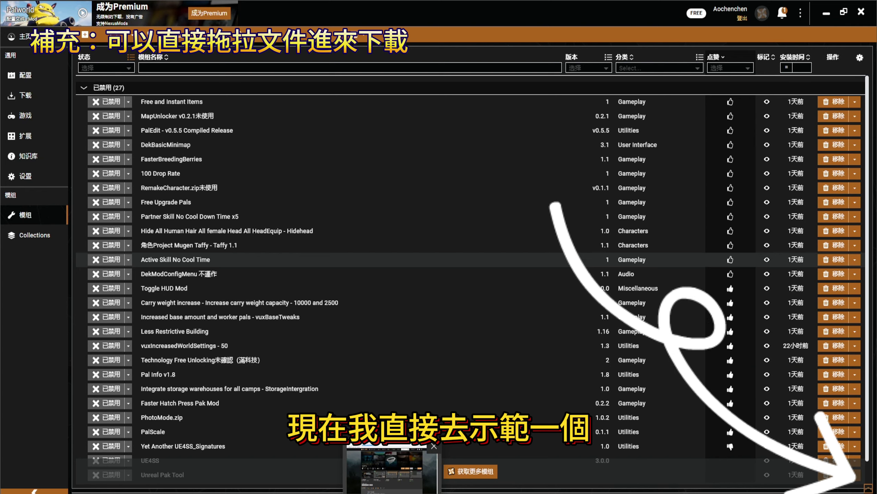
Step: Switch to the browser and go past the Palworld mods listing to the Craft Info mod page on Nexus Mods
{"action": "left_click", "coordinate": [392, 468]}
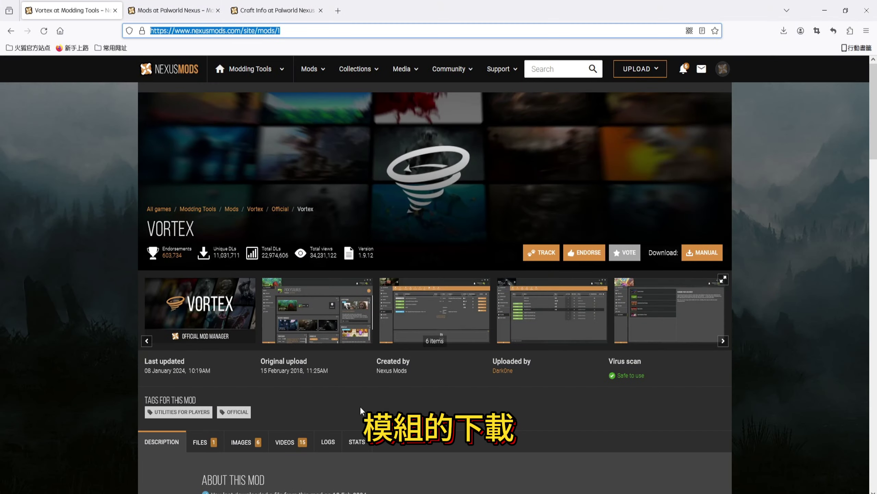
{"action": "left_click", "coordinate": [28, 275]}
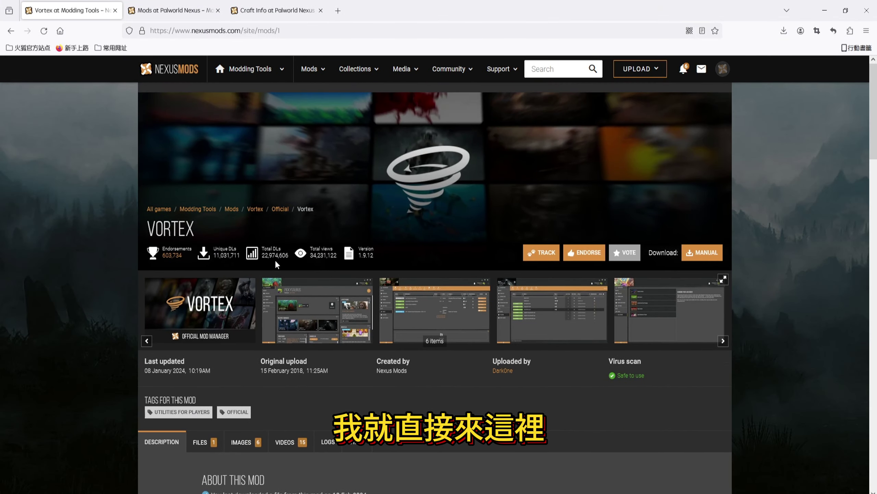
{"action": "left_click", "coordinate": [167, 4]}
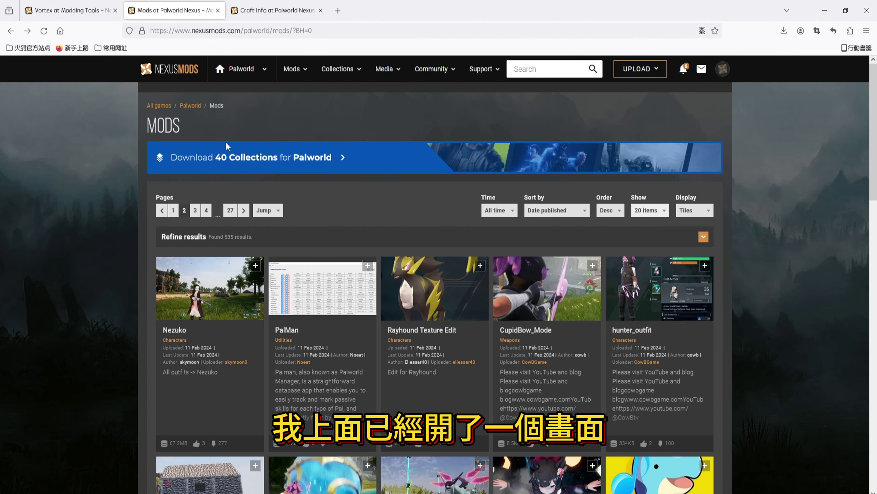
{"action": "key", "text": "ctrl+Tab"}
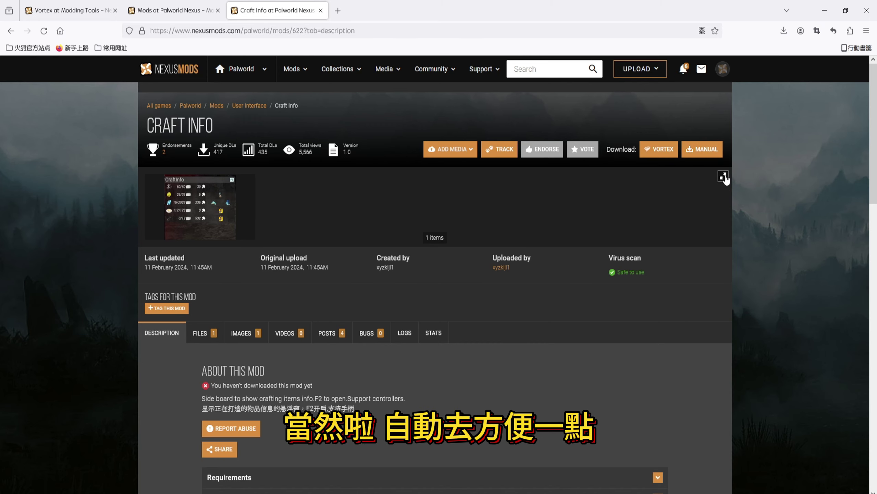
Step: View the Craft Info preview image at full size and read the mod's short description
{"action": "left_click", "coordinate": [192, 207]}
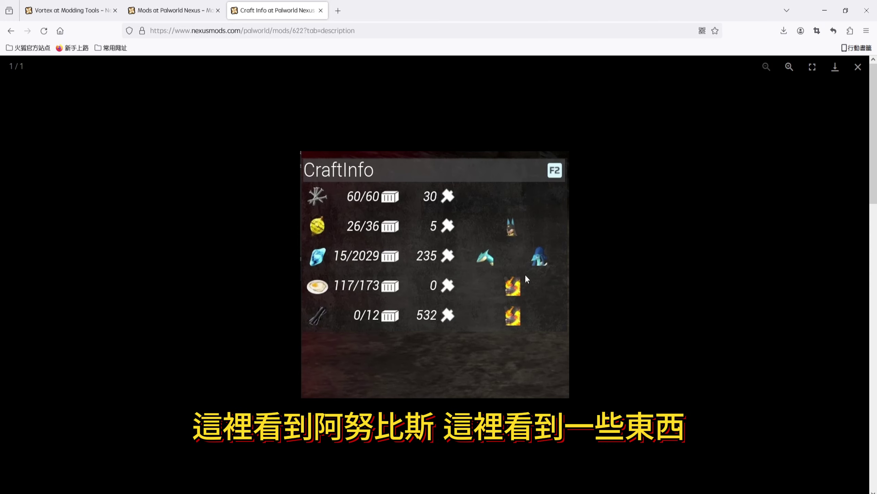
{"action": "left_click", "coordinate": [359, 216]}
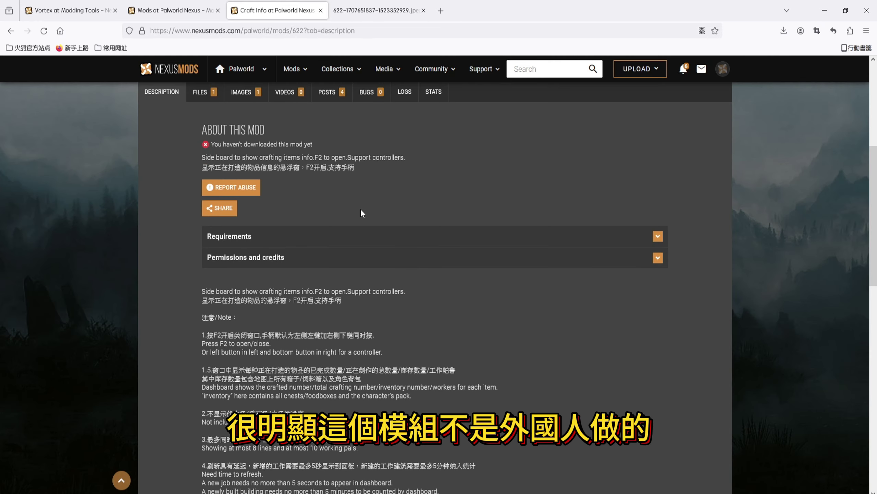
{"action": "triple_click", "coordinate": [345, 171]}
{"action": "left_click", "coordinate": [378, 180]}
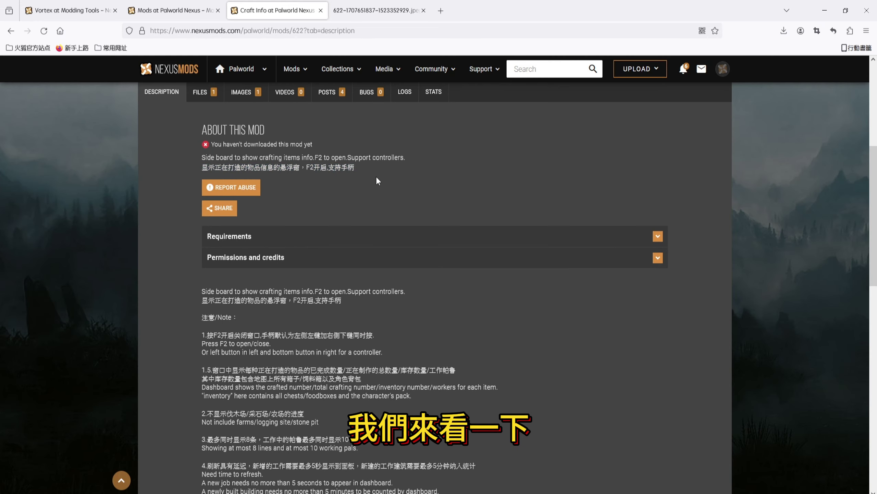
{"action": "left_click_drag", "start_coordinate": [195, 169], "coordinate": [334, 168]}
{"action": "left_click", "coordinate": [370, 215]}
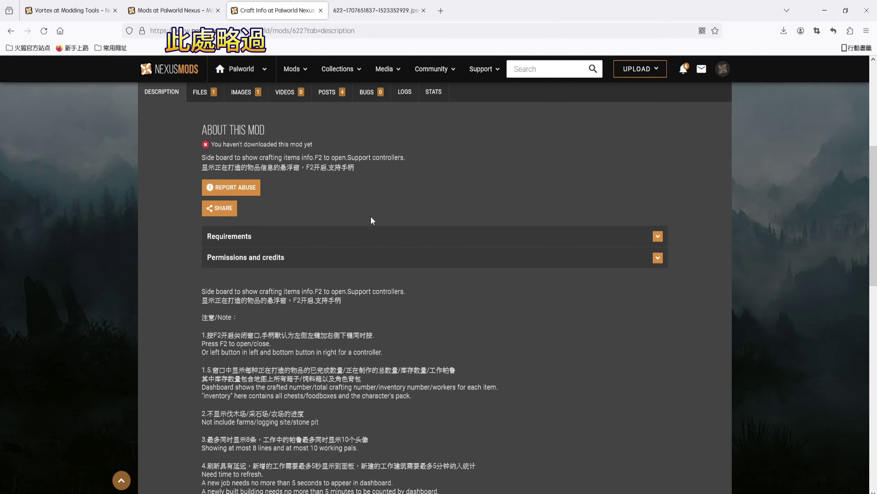
Step: Read the author's notes for Craft Info, including the note about using it in online games
{"action": "scroll", "coordinate": [372, 221], "scroll_direction": "down", "scroll_amount": 3}
{"action": "left_click_drag", "start_coordinate": [275, 163], "coordinate": [187, 159]}
{"action": "scroll", "coordinate": [380, 303], "scroll_direction": "down", "scroll_amount": 3}
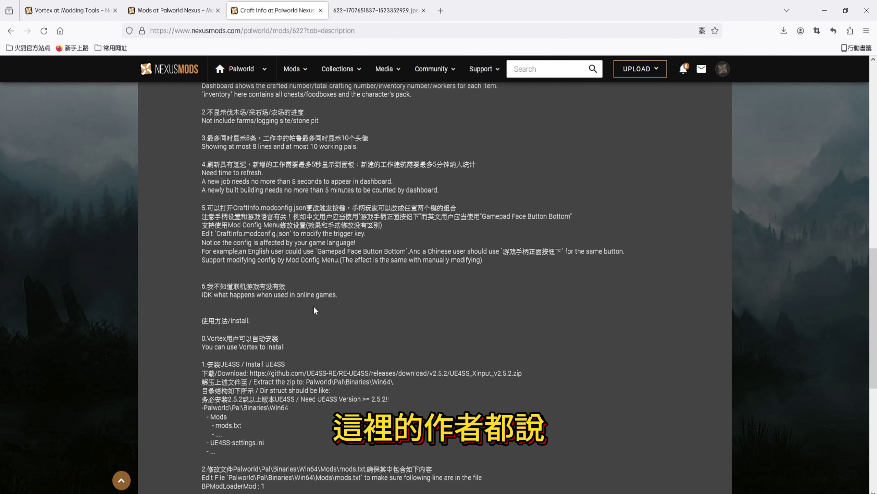
{"action": "left_click_drag", "start_coordinate": [296, 285], "coordinate": [205, 289]}
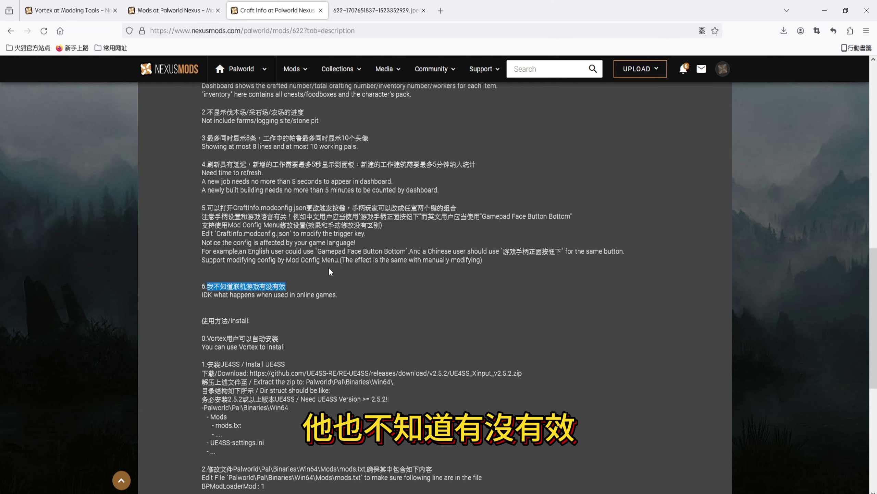
{"action": "left_click", "coordinate": [347, 271]}
{"action": "left_click_drag", "start_coordinate": [298, 287], "coordinate": [215, 285]}
{"action": "left_click", "coordinate": [368, 285]}
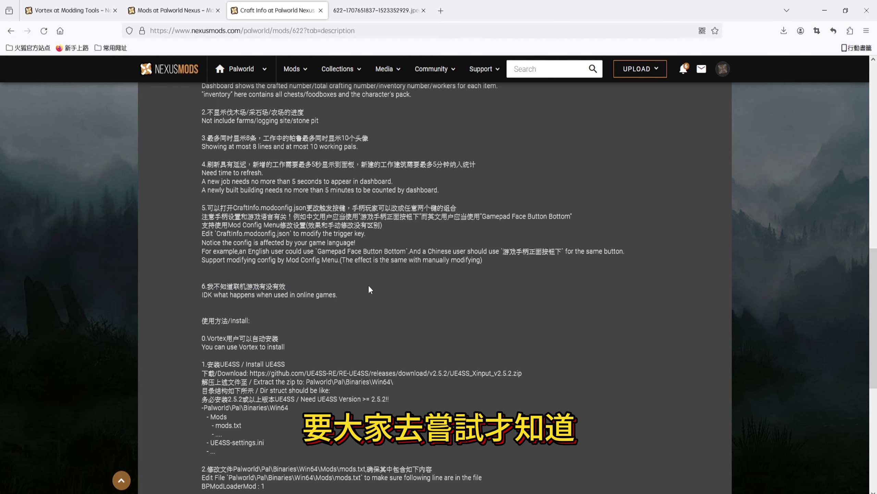
Step: Examine the Craft Info installation instructions, particularly the line about installing through Vortex
{"action": "scroll", "coordinate": [368, 286], "scroll_direction": "down", "scroll_amount": 2}
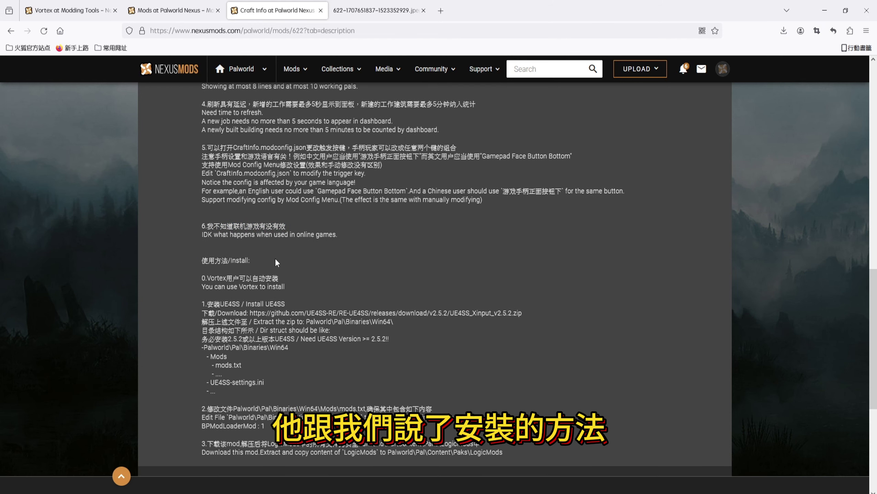
{"action": "left_click_drag", "start_coordinate": [200, 281], "coordinate": [272, 279]}
{"action": "left_click", "coordinate": [289, 282]}
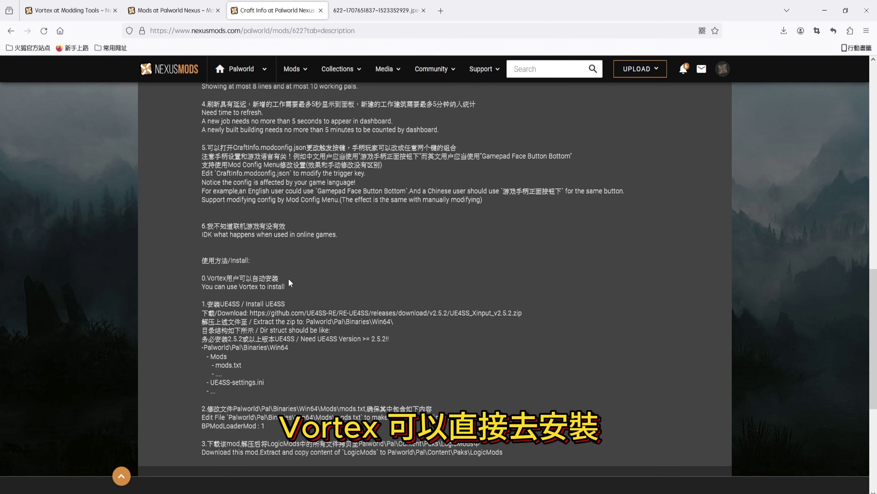
Step: Read the UE4SS prerequisite and its target folder structure in the Craft Info installation instructions
{"action": "scroll", "coordinate": [350, 301], "scroll_direction": "down", "scroll_amount": 2}
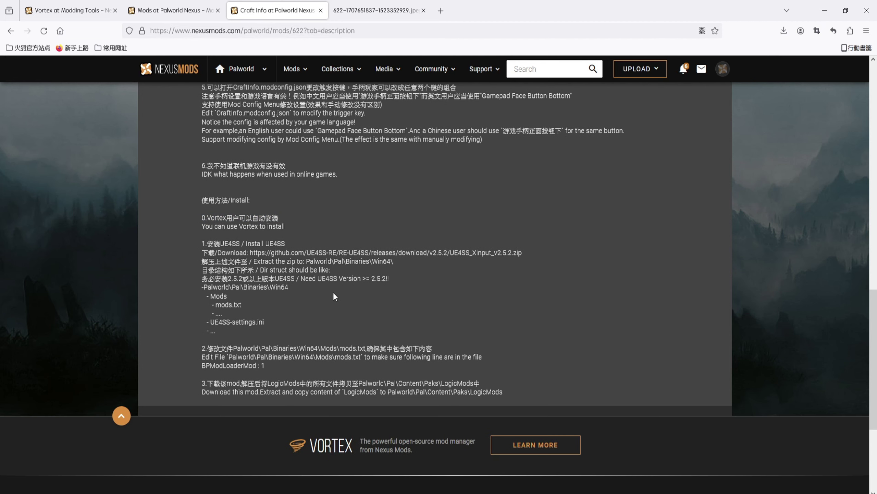
{"action": "left_click_drag", "start_coordinate": [205, 241], "coordinate": [333, 298]}
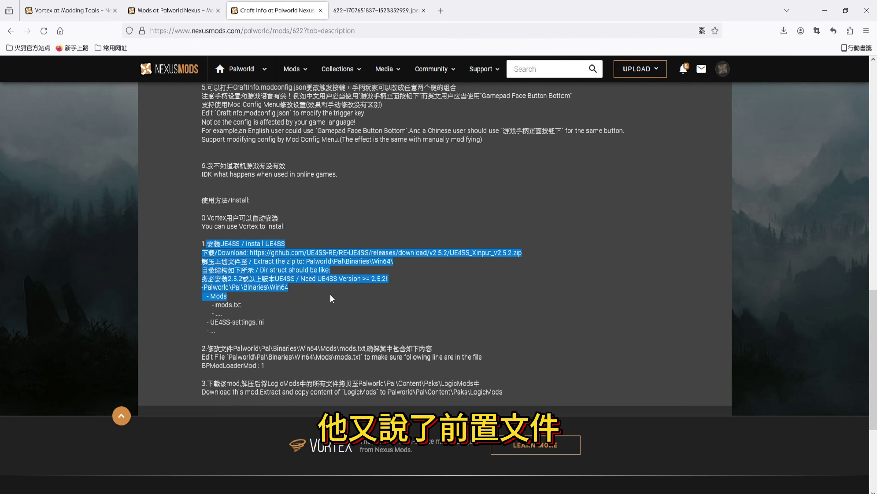
{"action": "left_click", "coordinate": [333, 298]}
Step: Open the Vortex download page for Craft Info and view the free and premium download options
{"action": "scroll", "coordinate": [648, 320], "scroll_direction": "up", "scroll_amount": 15}
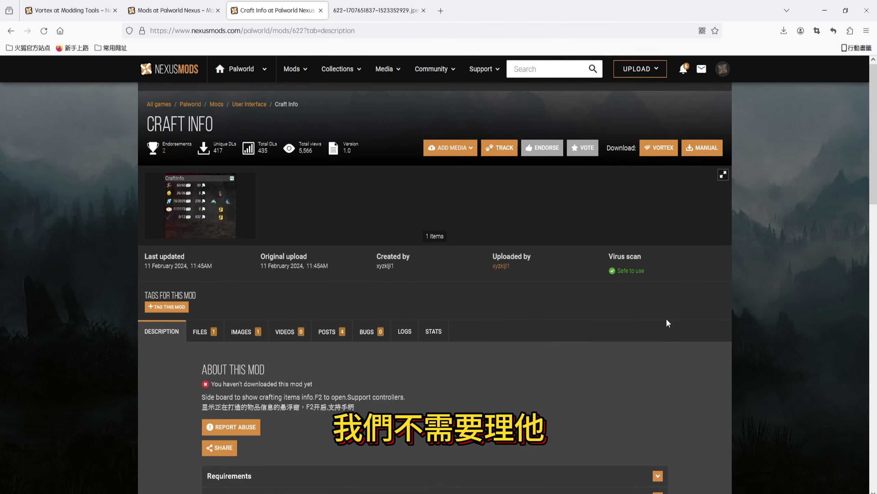
{"action": "left_click", "coordinate": [660, 150]}
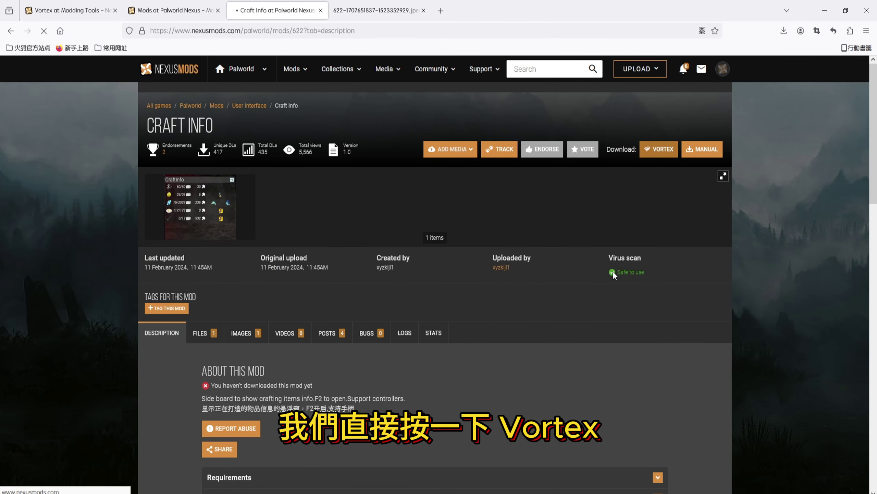
{"action": "scroll", "coordinate": [446, 279], "scroll_direction": "down", "scroll_amount": 10}
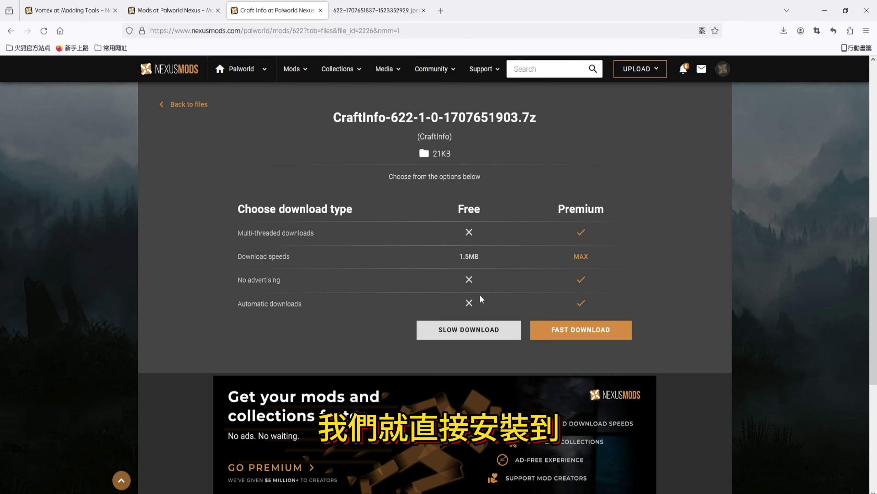
{"action": "scroll", "coordinate": [466, 292], "scroll_direction": "up", "scroll_amount": 8}
{"action": "scroll", "coordinate": [168, 381], "scroll_direction": "down", "scroll_amount": 5}
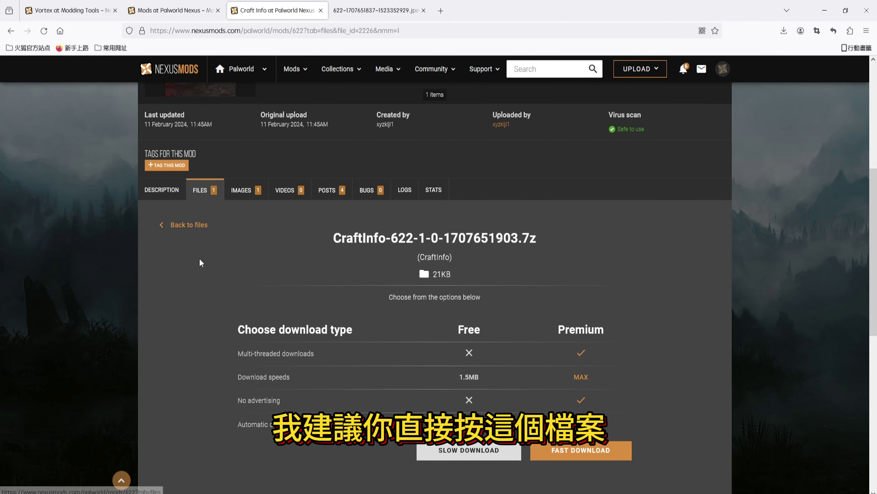
Step: Open the Craft Info file list and locate the CraftInfo main file
{"action": "left_click", "coordinate": [203, 190]}
{"action": "scroll", "coordinate": [392, 294], "scroll_direction": "down", "scroll_amount": 2}
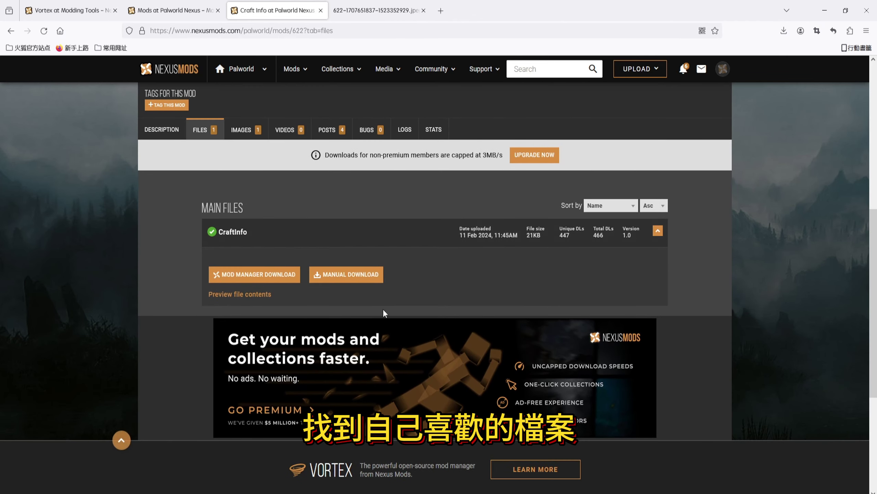
{"action": "scroll", "coordinate": [430, 313], "scroll_direction": "up", "scroll_amount": 1}
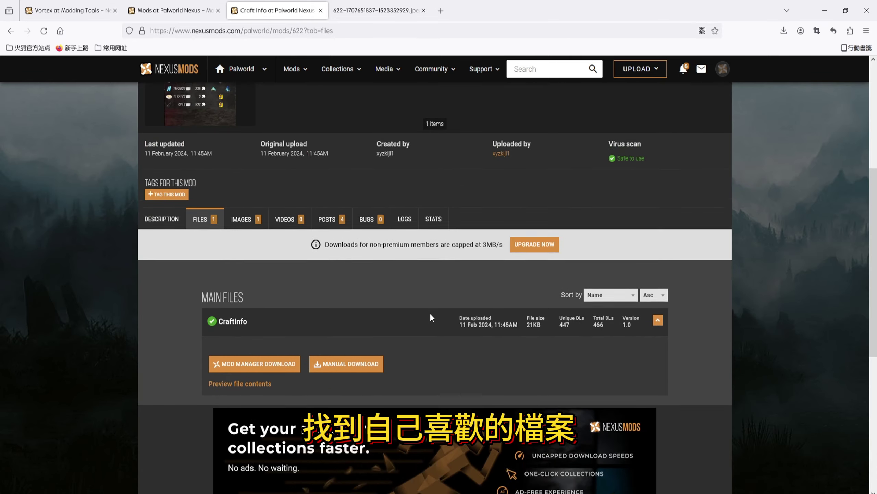
{"action": "scroll", "coordinate": [430, 311], "scroll_direction": "down", "scroll_amount": 2}
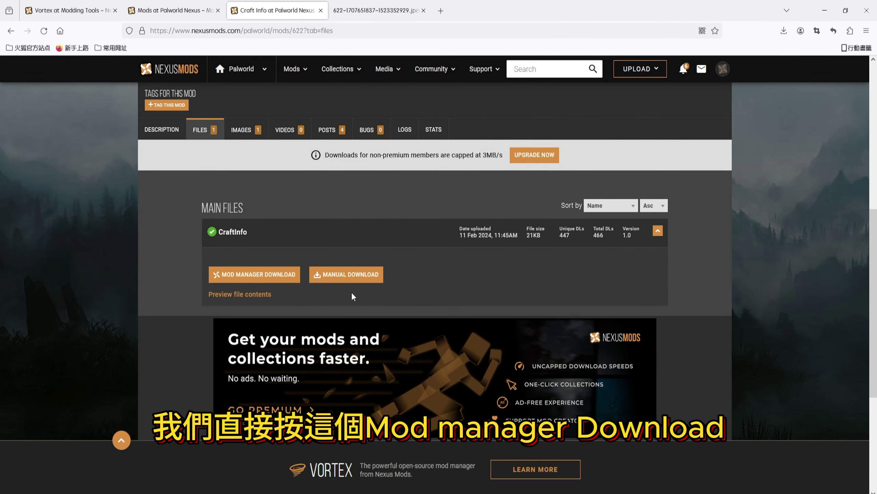
Step: Send CraftInfo to Vortex as a slow mod manager download, always allowing nexusmods.com to open nxm links
{"action": "left_click", "coordinate": [268, 277]}
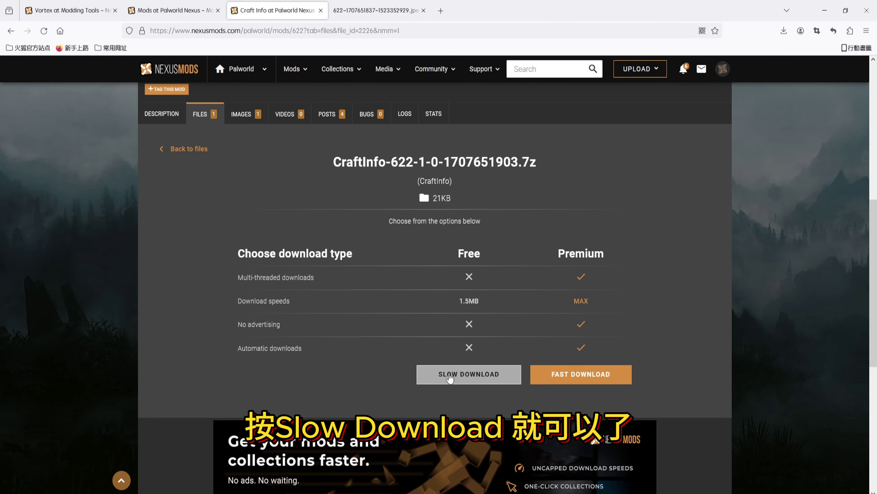
{"action": "left_click", "coordinate": [450, 377]}
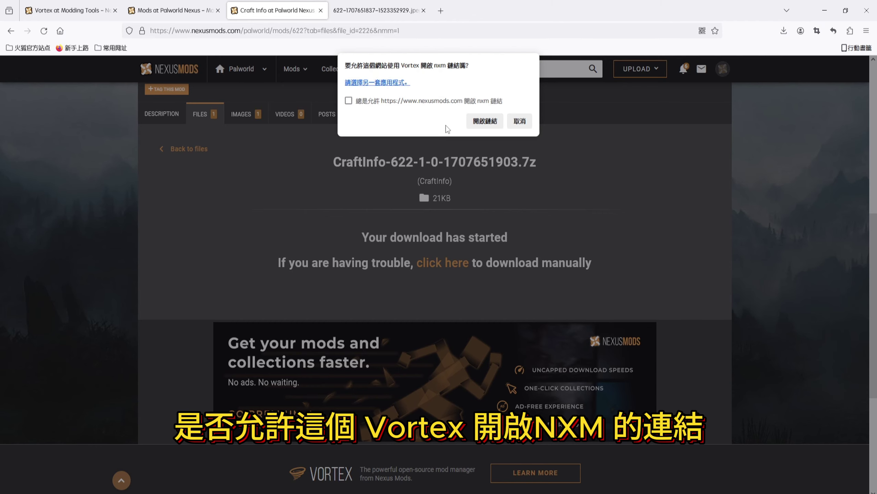
{"action": "left_click", "coordinate": [350, 101]}
{"action": "left_click", "coordinate": [484, 121]}
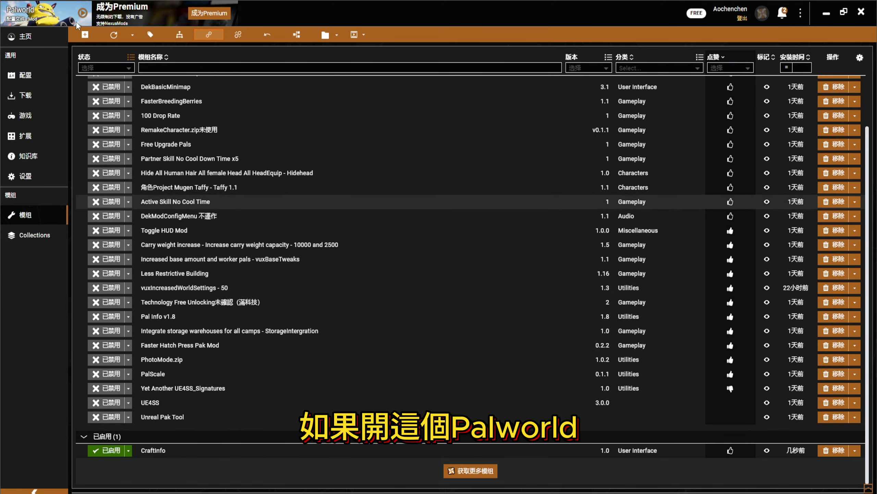
Step: Launch Palworld from Vortex and deploy the pending mod changes
{"action": "left_click", "coordinate": [83, 15]}
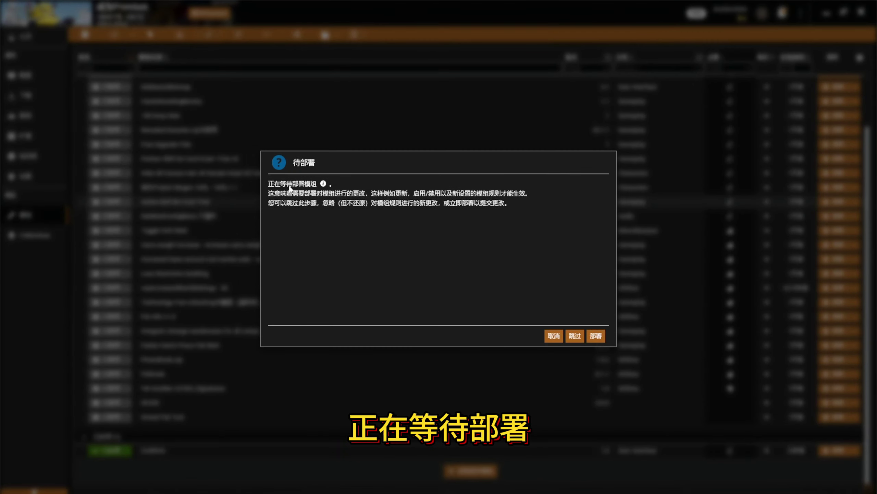
{"action": "left_click", "coordinate": [597, 336]}
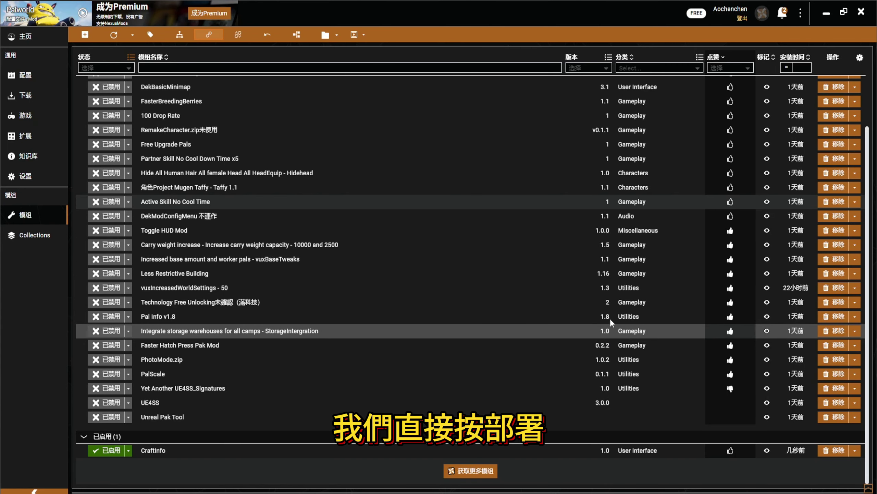
{"action": "left_click", "coordinate": [112, 35]}
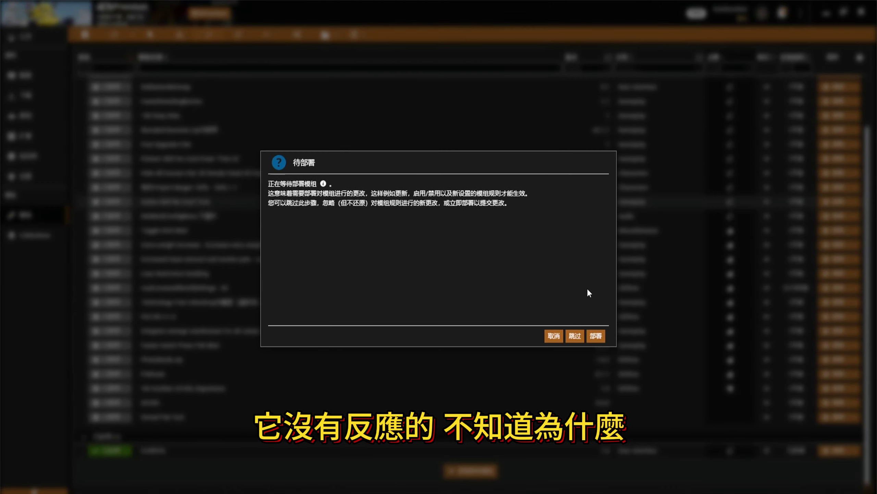
{"action": "left_click", "coordinate": [596, 336]}
Step: Elevate permissions for the pending deployment and replace the existing UE4SS and Unreal Pak Tool mods
{"action": "left_click", "coordinate": [783, 13]}
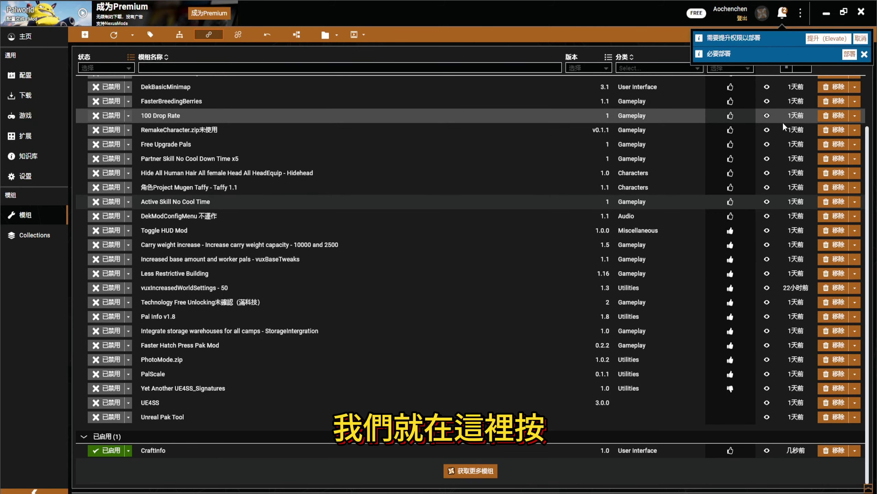
{"action": "left_click", "coordinate": [822, 41]}
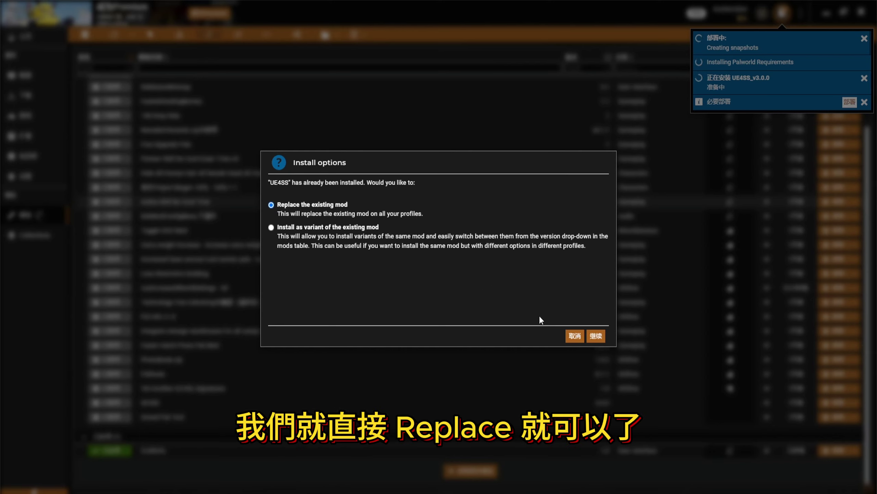
{"action": "left_click", "coordinate": [595, 339]}
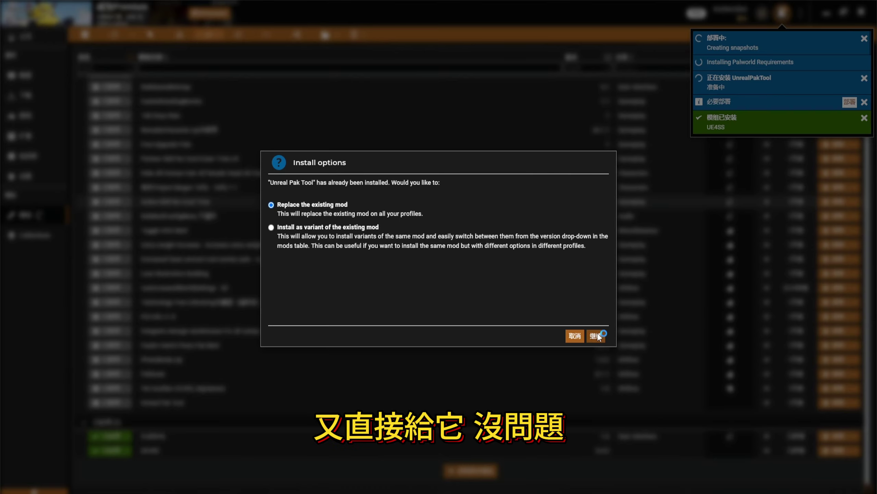
{"action": "left_click", "coordinate": [595, 335]}
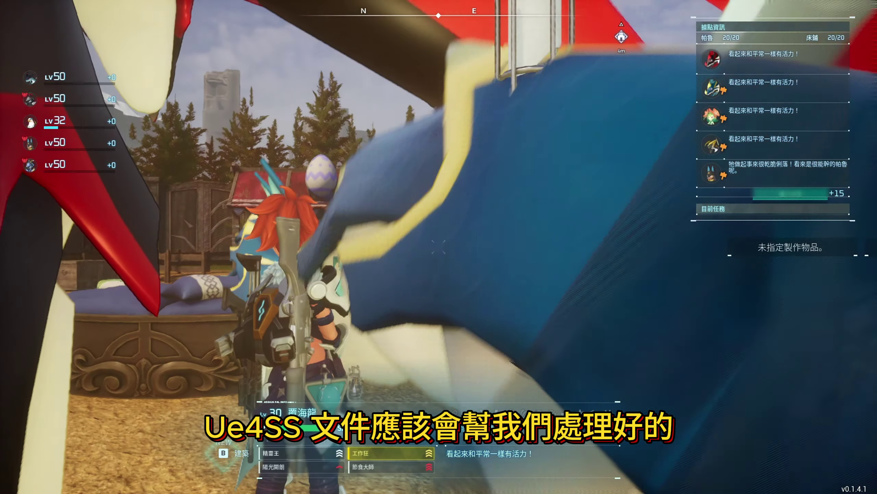
Step: Show the CraftInfo overlay inside Palworld and go to the production line factory at the base
{"action": "key", "text": "w"}
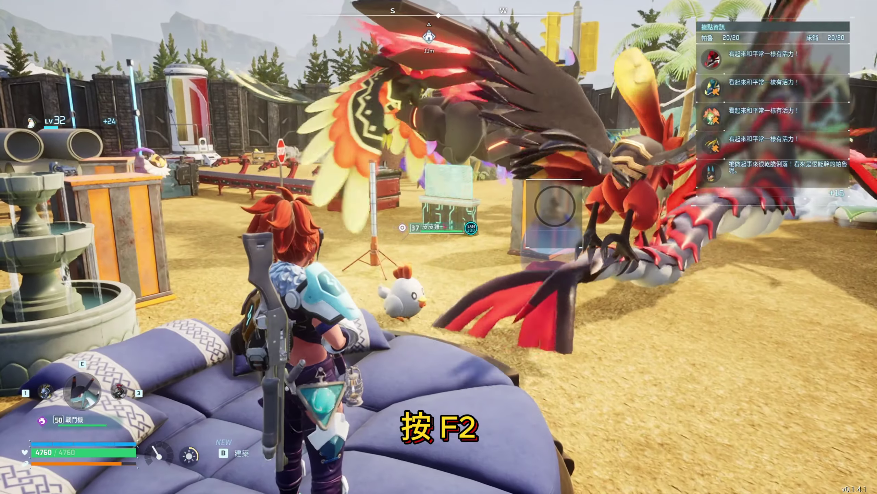
{"action": "key", "text": "F2"}
{"action": "key", "text": "w"}
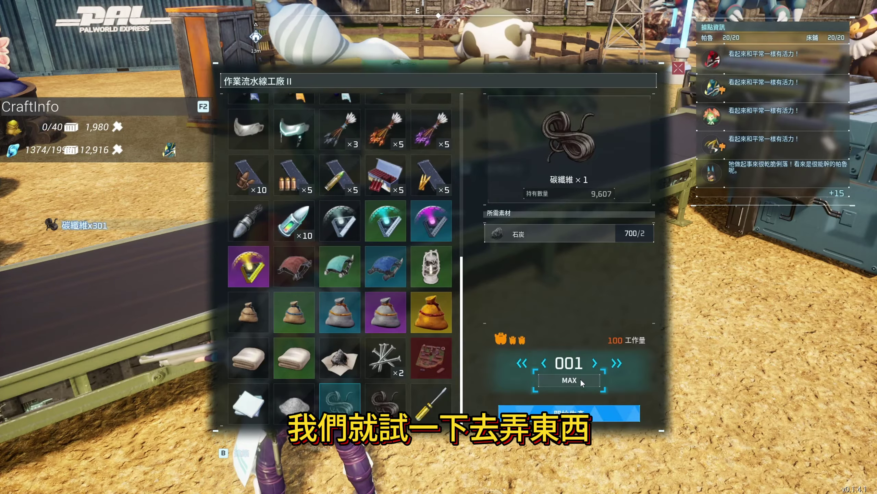
Step: Start producing the maximum quantity of 350 carbon fibers (碳纖維) at 作業流水線工廠 II
{"action": "left_click", "coordinate": [580, 378]}
{"action": "left_click", "coordinate": [569, 412]}
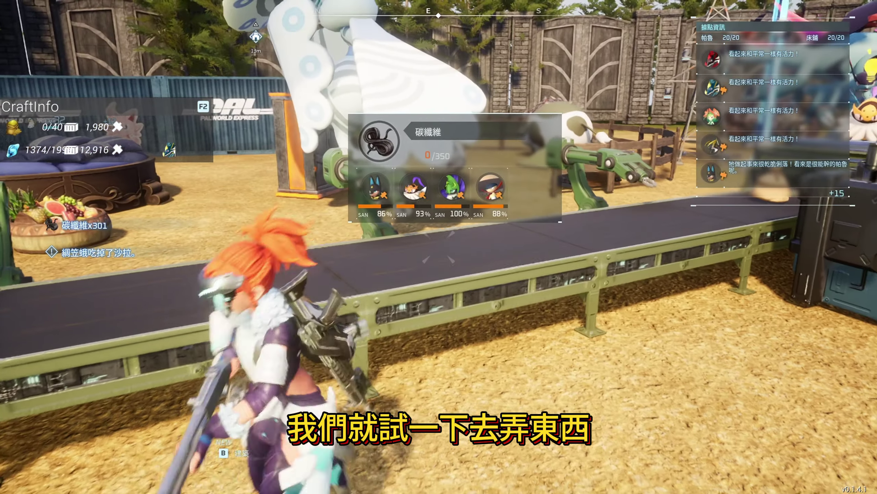
{"action": "key", "text": "w"}
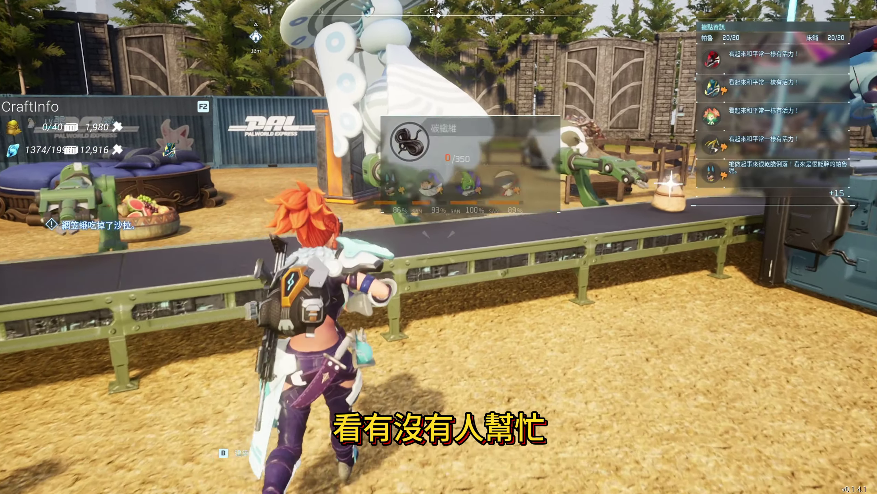
{"action": "key", "text": "w"}
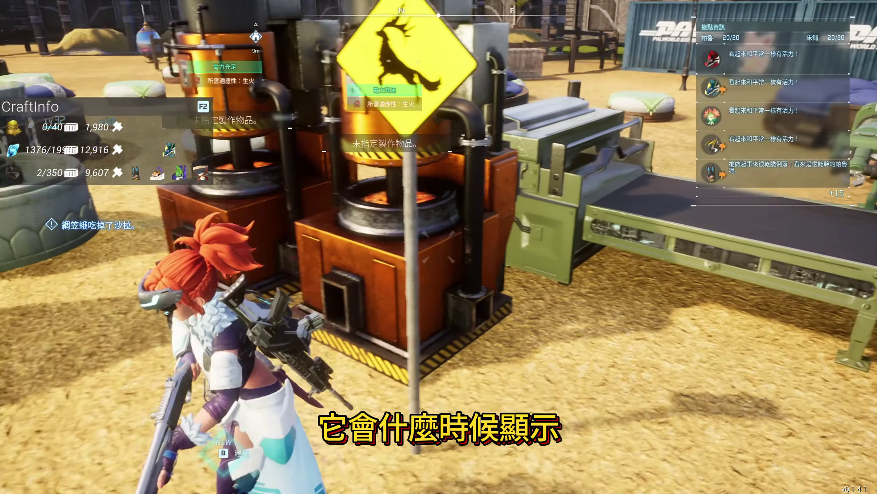
Step: Start smelting the maximum quantity of 274 metal ingots (金屬錠) at the electric furnace (電熔爐)
{"action": "key", "text": "f"}
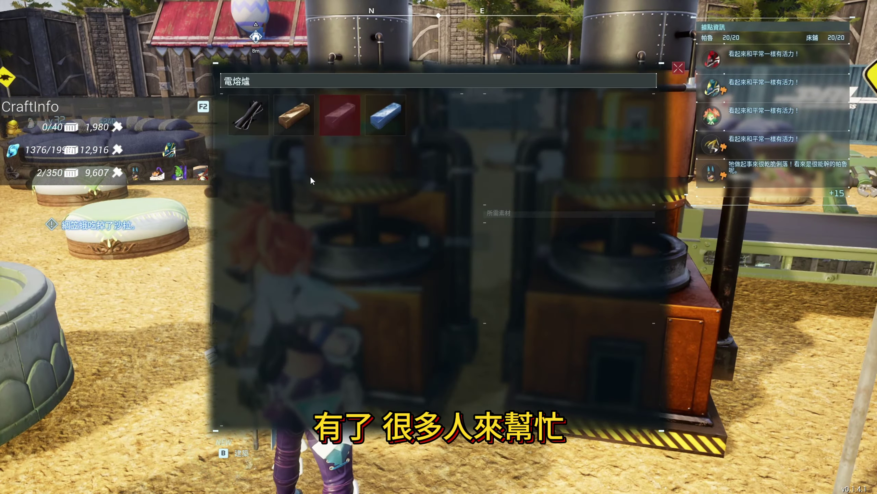
{"action": "left_click", "coordinate": [294, 115]}
{"action": "left_click", "coordinate": [570, 380]}
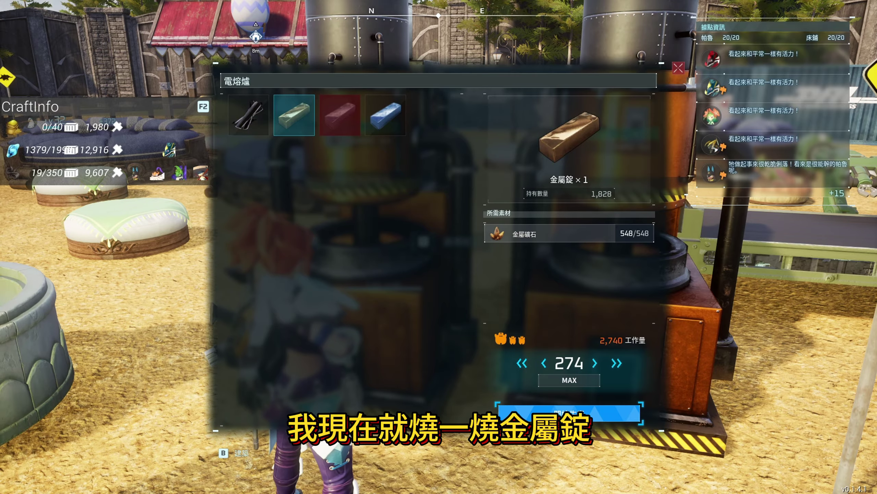
{"action": "left_click", "coordinate": [569, 413]}
Step: Step back from the furnaces and check the CraftInfo overlay for the metal ingot job and its helpers
{"action": "key", "text": "s"}
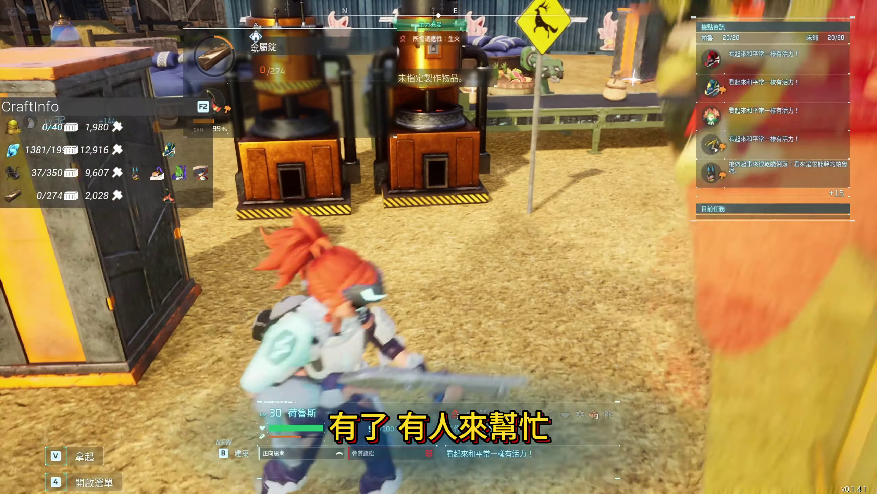
{"action": "key", "text": "e"}
{"action": "key", "text": "d"}
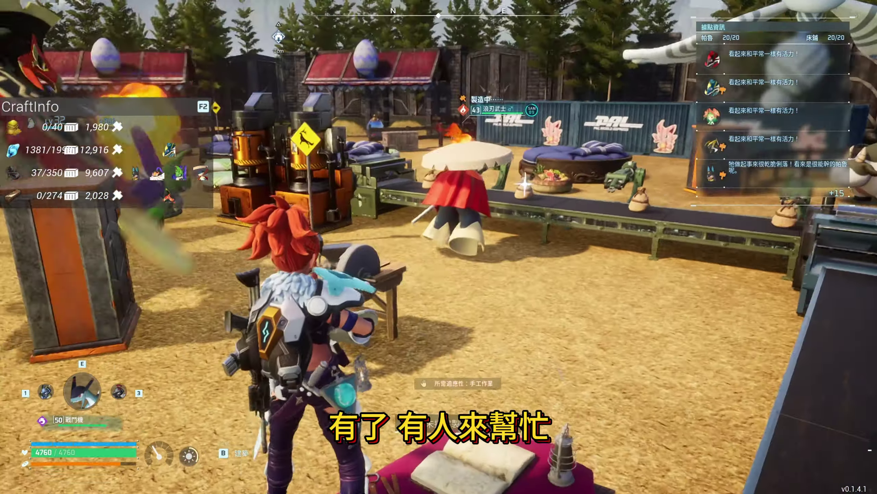